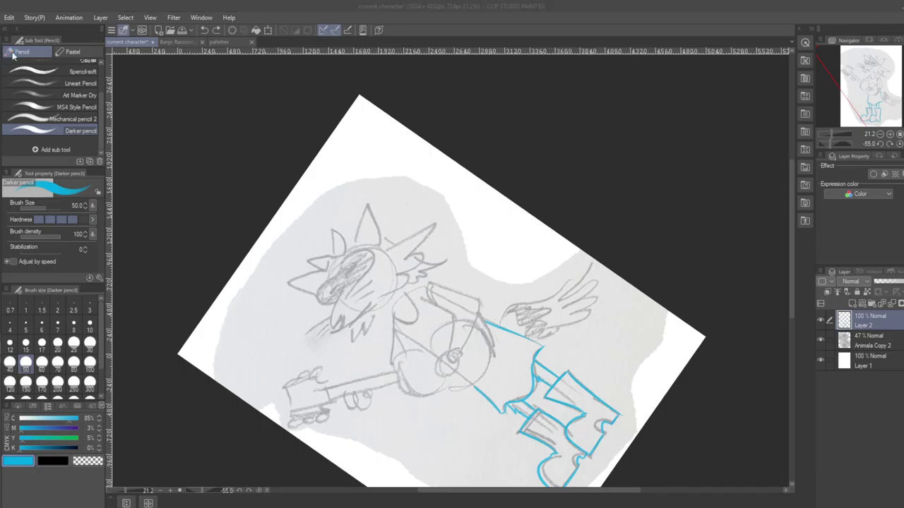
- Check the full character sketch page in Animala.jpg with the view turned upright, and return to the current character drawing
drag(367, 252, 358, 250)
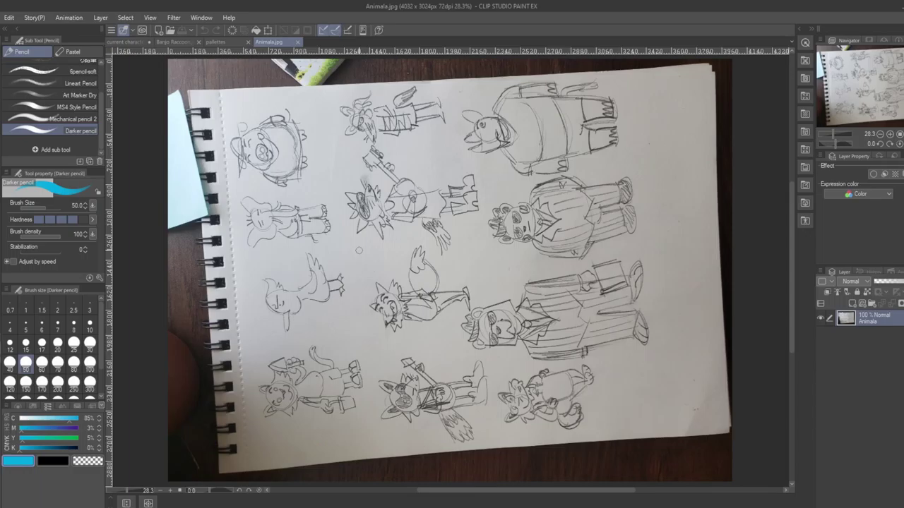
drag(214, 490, 221, 490)
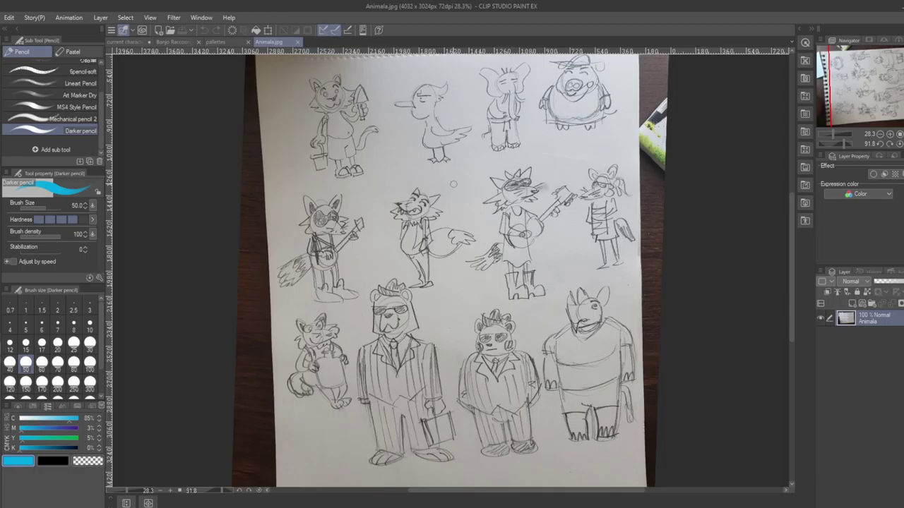
click(127, 42)
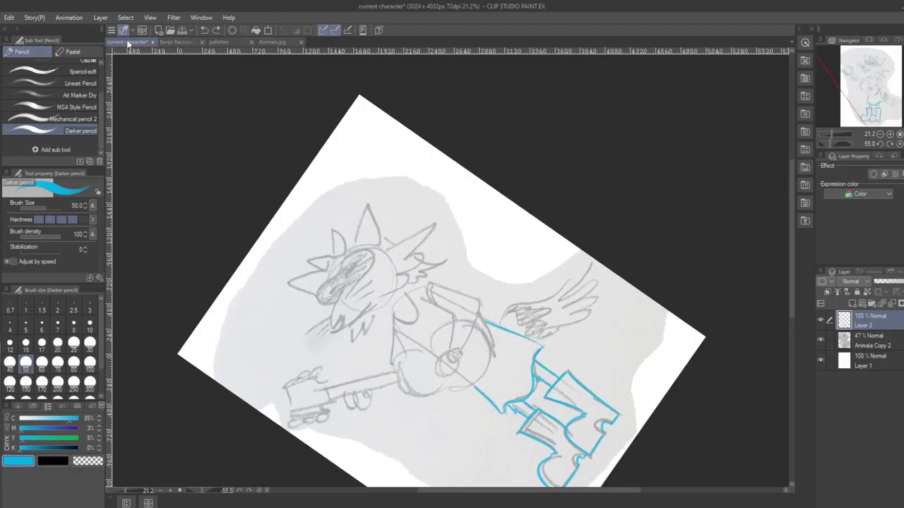
- Reset the canvas rotation and trace the dress neckline and the front of the neck with the blue Darker pencil
click(257, 490)
mouse_move(513, 357)
mouse_down()
mouse_move(589, 331)
mouse_move(639, 330)
mouse_move(631, 322)
mouse_up()
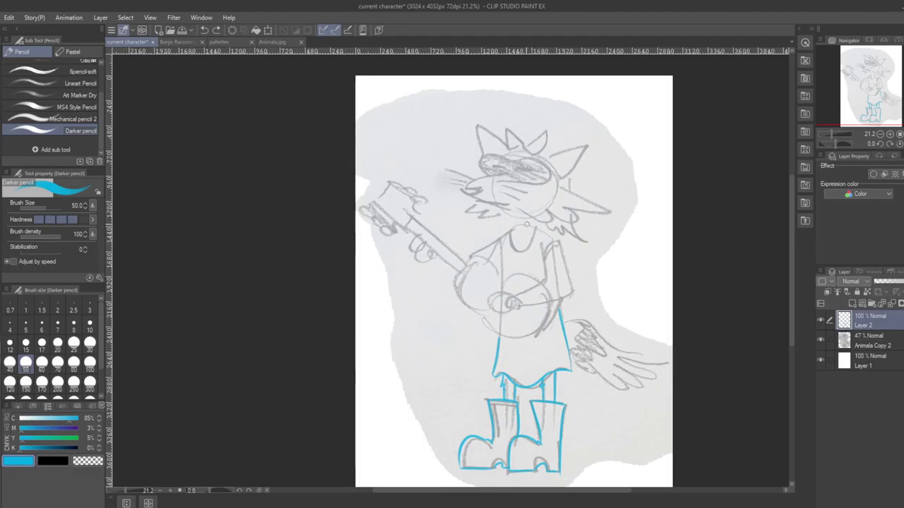
mouse_move(509, 232)
mouse_down()
mouse_move(535, 227)
mouse_move(564, 260)
mouse_up()
key(ctrl+z)
key(ctrl+z)
key(ctrl+z)
key(ctrl+z)
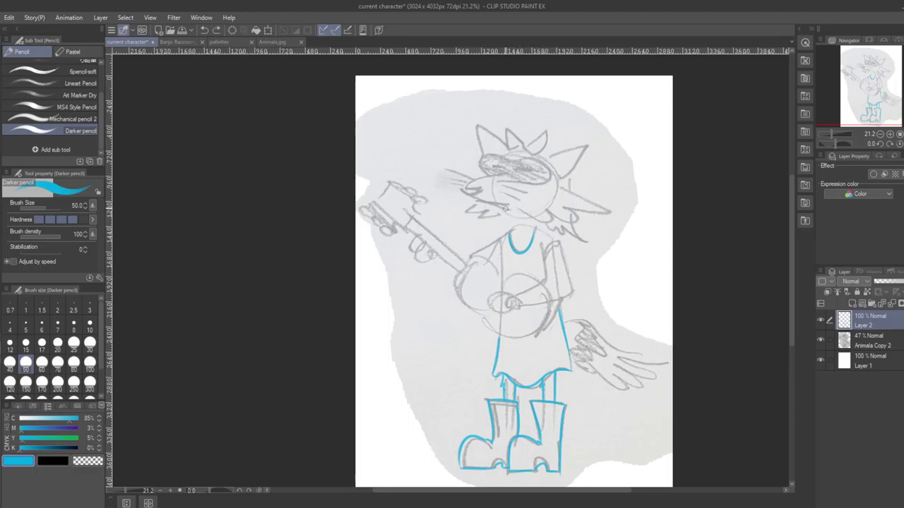
drag(506, 208, 509, 229)
- Rotate the canvas to -25 degrees and trace the top line of the raccoon's muzzle from the nose toward the eyes
key(minus)
key(minus)
key(minus)
key(minus)
key(minus)
drag(522, 176, 569, 258)
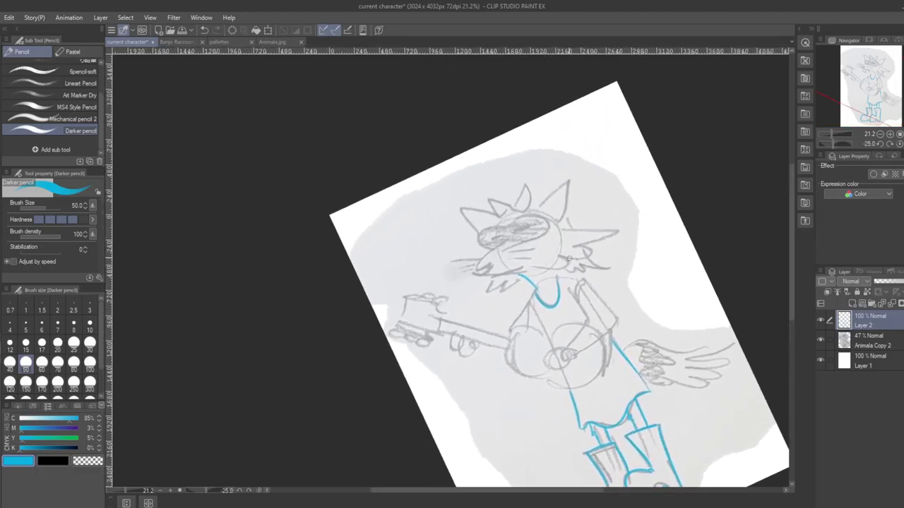
drag(474, 271, 511, 242)
key(ctrl+z)
drag(474, 273, 515, 239)
key(ctrl+z)
drag(474, 273, 502, 239)
- Trace the mouth and lower jaw line of the muzzle from the nose back to the neck
mouse_move(475, 272)
mouse_down()
mouse_move(530, 267)
mouse_move(523, 275)
mouse_up()
key(ctrl+z)
key(ctrl+z)
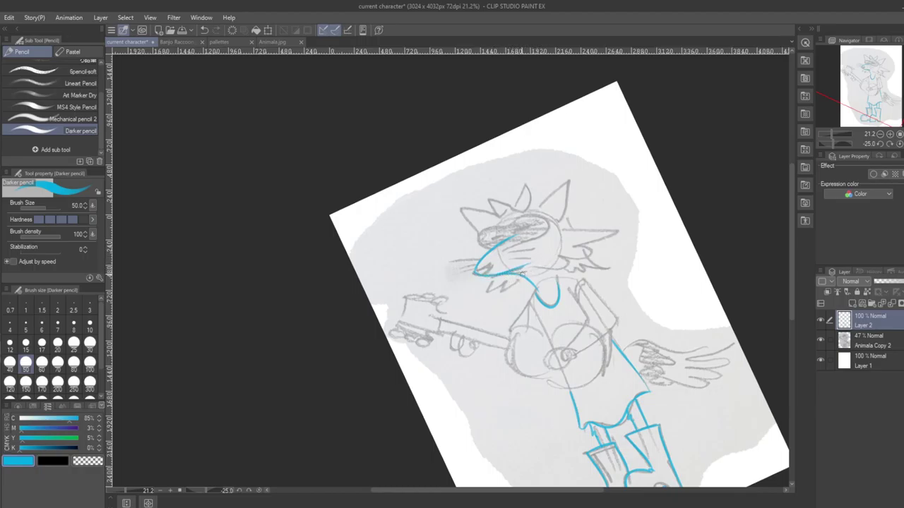
key(ctrl+z)
drag(495, 275, 528, 271)
key(ctrl+z)
- Trace the pointed fur tufts on the back cheek and the small tufts under the chin
mouse_move(556, 229)
mouse_down()
mouse_move(616, 231)
mouse_move(562, 258)
mouse_move(589, 254)
mouse_move(562, 257)
mouse_move(590, 254)
mouse_move(535, 266)
mouse_move(559, 280)
mouse_up()
key(ctrl+z)
key(ctrl+z)
key(ctrl+z)
key(ctrl+z)
key(ctrl+z)
key(ctrl+z)
key(ctrl+z)
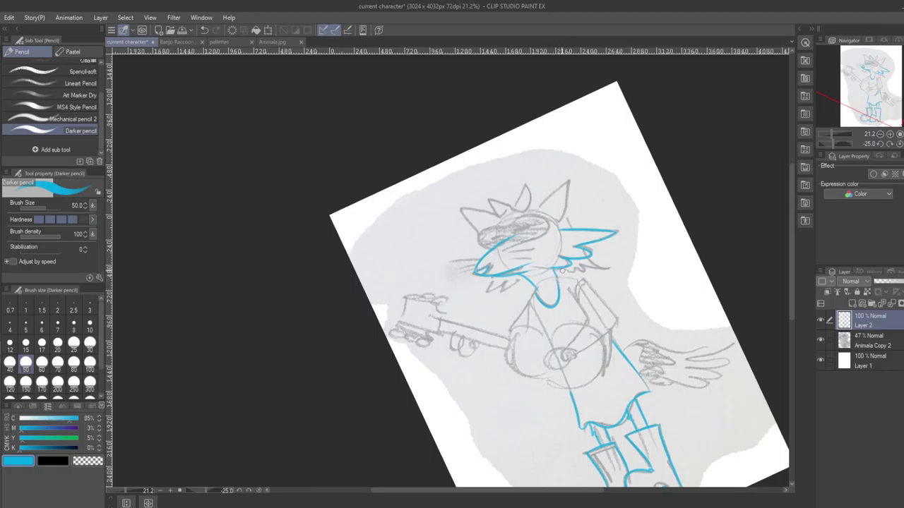
drag(487, 289, 521, 276)
- Trace the top of the head and the rear ear, including its inner outline
mouse_move(487, 244)
mouse_down()
mouse_move(511, 212)
mouse_move(559, 224)
mouse_move(574, 180)
mouse_move(557, 221)
mouse_move(545, 205)
mouse_move(558, 197)
mouse_up()
key(ctrl+z)
key(ctrl+z)
key(ctrl+z)
key(ctrl+z)
key(ctrl+z)
drag(558, 197, 555, 216)
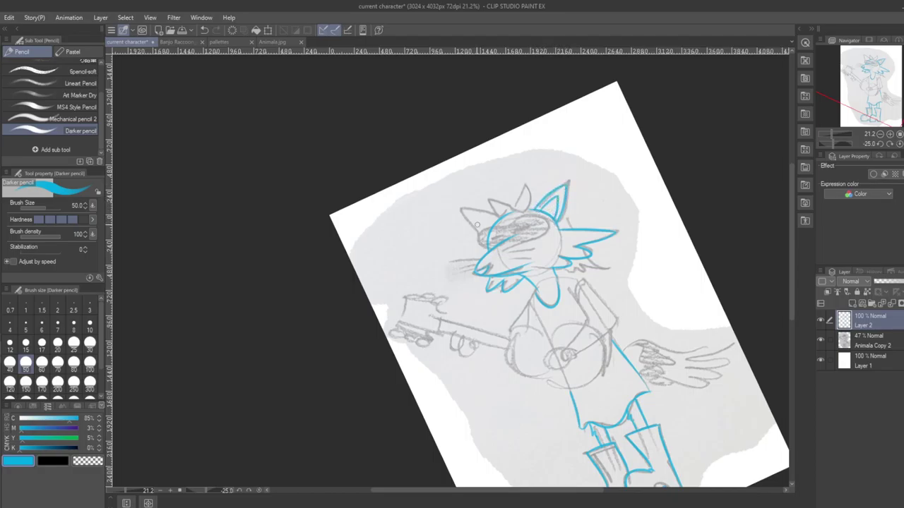
- Trace the front ear on the muzzle side of the head with its inner outline
mouse_move(481, 235)
mouse_down()
mouse_move(472, 206)
mouse_move(484, 204)
mouse_move(467, 216)
mouse_move(482, 223)
mouse_move(476, 209)
mouse_move(483, 235)
mouse_move(474, 212)
mouse_move(501, 221)
mouse_move(481, 207)
mouse_move(494, 224)
mouse_up()
key(ctrl+z)
key(ctrl+z)
key(ctrl+z)
key(ctrl+z)
key(ctrl+z)
- Draw the eye mask outline across the face and both eyes inside it
mouse_move(492, 228)
mouse_down()
mouse_move(520, 205)
mouse_move(516, 217)
mouse_move(529, 216)
mouse_move(507, 226)
mouse_move(533, 215)
mouse_move(538, 223)
mouse_move(508, 241)
mouse_move(539, 238)
mouse_move(545, 225)
mouse_move(527, 229)
mouse_move(538, 236)
mouse_move(547, 218)
mouse_move(494, 241)
mouse_up()
key(ctrl+z)
key(ctrl+z)
key(ctrl+z)
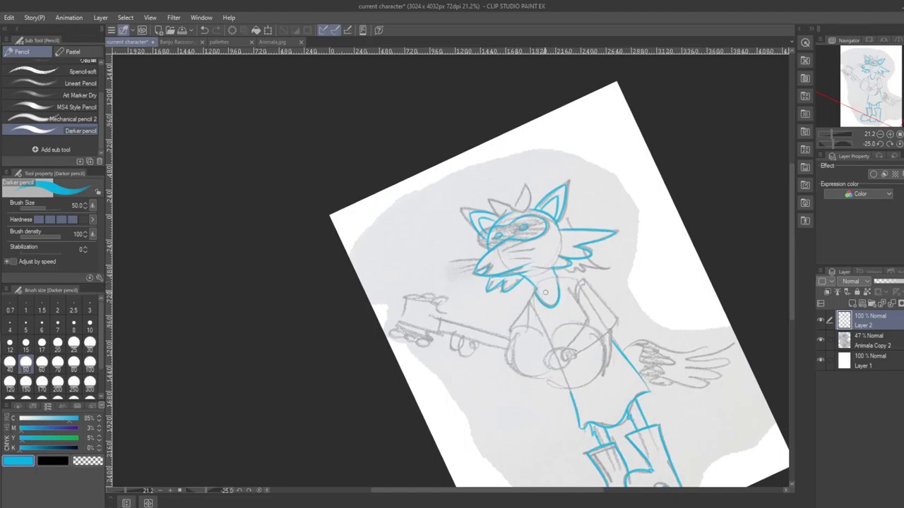
- Trace the spiky hair tufts between the two ears
drag(529, 283, 534, 291)
drag(655, 438, 594, 404)
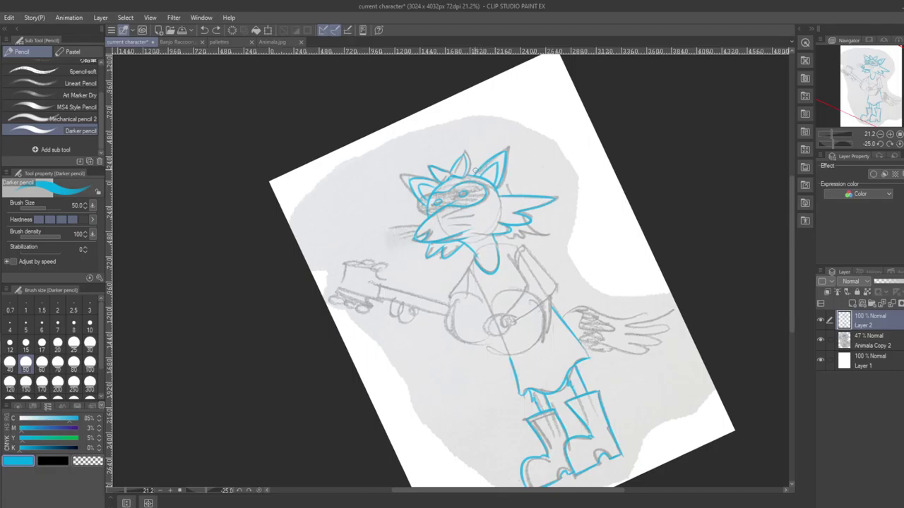
key(e)
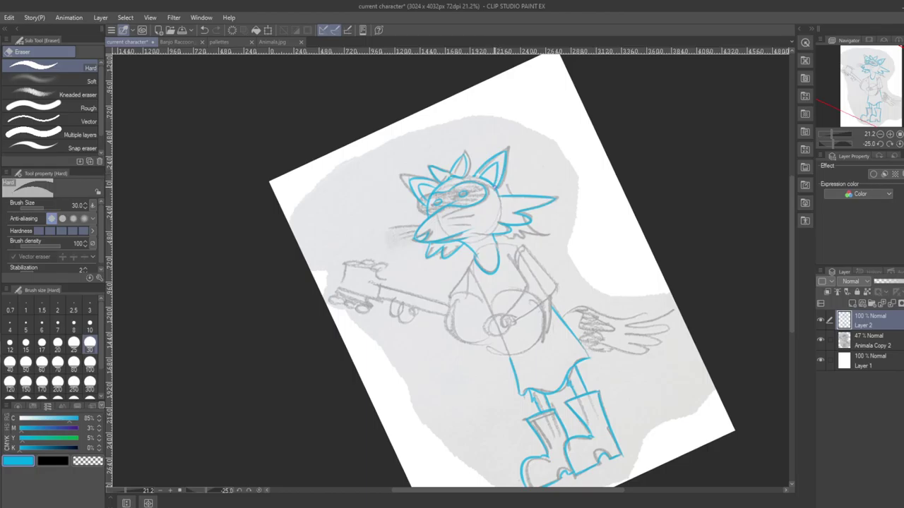
key(p)
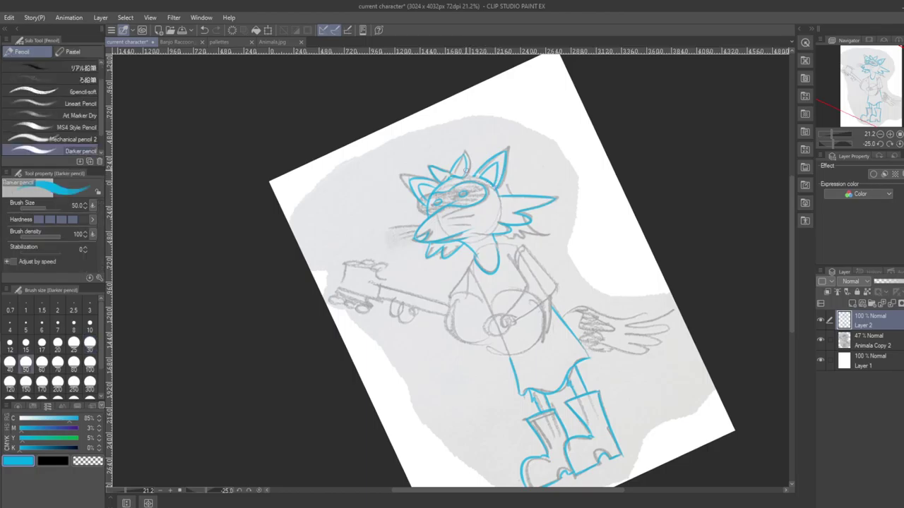
drag(466, 175, 479, 170)
key(ctrl+z)
- Add jagged fur beside the front of the neck and trace the shoulder line behind it
mouse_move(457, 249)
mouse_down()
mouse_move(462, 266)
mouse_move(468, 260)
mouse_up()
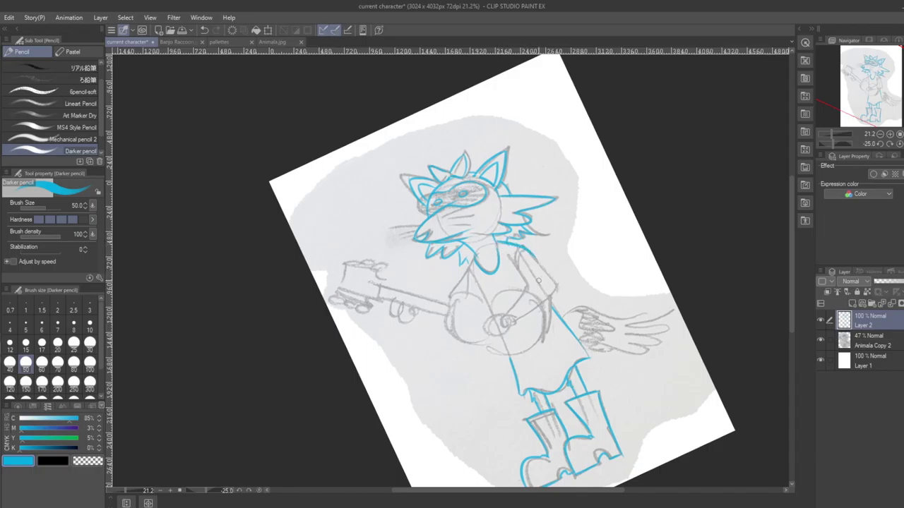
key(ctrl+z)
key(ctrl+z)
- Trace both edges of the strumming arm from the shoulder down to the pointed elbow
drag(521, 249, 560, 297)
key(ctrl+z)
key(ctrl+z)
drag(519, 250, 550, 284)
key(ctrl+z)
drag(518, 249, 551, 283)
key(ctrl+z)
drag(518, 248, 550, 281)
key(ctrl+z)
drag(523, 247, 550, 283)
key(ctrl+z)
key(ctrl+z)
drag(523, 247, 552, 286)
mouse_move(518, 247)
mouse_down()
mouse_move(530, 286)
mouse_move(565, 289)
mouse_up()
key(ctrl+z)
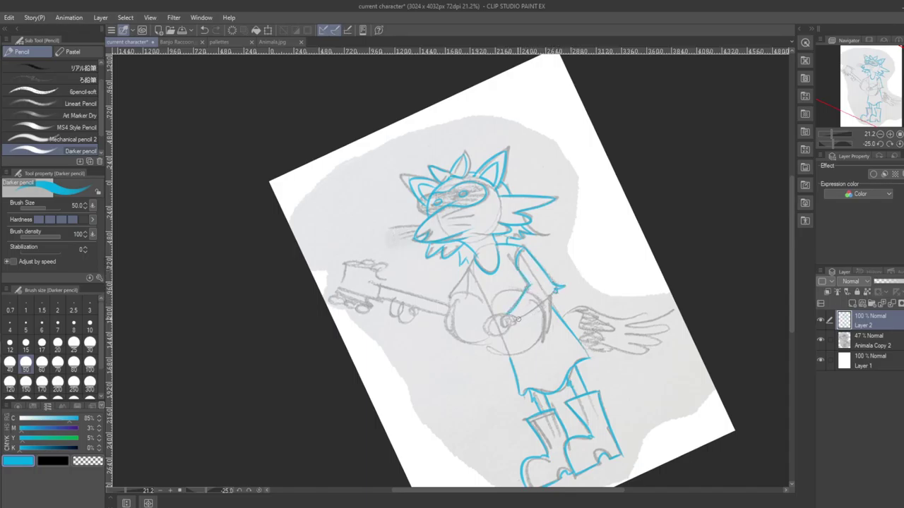
- Trace the forearm from the elbow to the wrist over the banjo body
drag(517, 319, 553, 293)
key(ctrl+z)
key(ctrl+z)
key(ctrl+z)
mouse_move(517, 319)
mouse_down()
mouse_move(555, 293)
mouse_move(514, 322)
mouse_up()
key(ctrl+z)
key(ctrl+z)
- Draw the strumming hand and its fingers over the center of the banjo
mouse_move(506, 315)
mouse_down()
mouse_move(483, 317)
mouse_move(471, 332)
mouse_move(502, 316)
mouse_move(482, 329)
mouse_move(486, 336)
mouse_move(496, 328)
mouse_move(499, 343)
mouse_move(488, 327)
mouse_move(503, 318)
mouse_up()
key(ctrl+z)
key(ctrl+z)
key(ctrl+z)
key(ctrl+z)
key(ctrl+z)
key(ctrl+z)
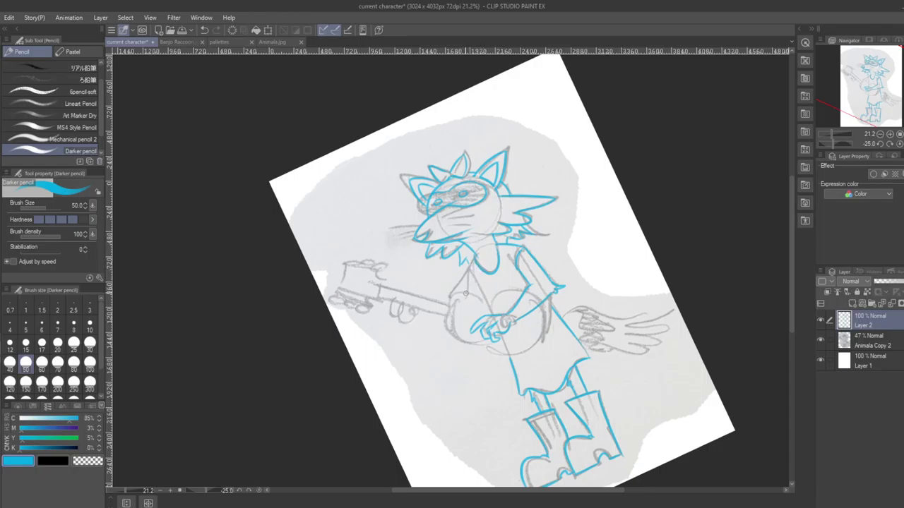
- Draw the front side line of the dress from below the neck fur down to the banjo
drag(467, 293, 472, 260)
key(ctrl+z)
drag(467, 291, 474, 258)
key(ctrl+z)
key(ctrl+y)
- Erase the stray shoulder line behind the neck and the dress's front side line with the Hard eraser
key(e)
drag(500, 245, 509, 245)
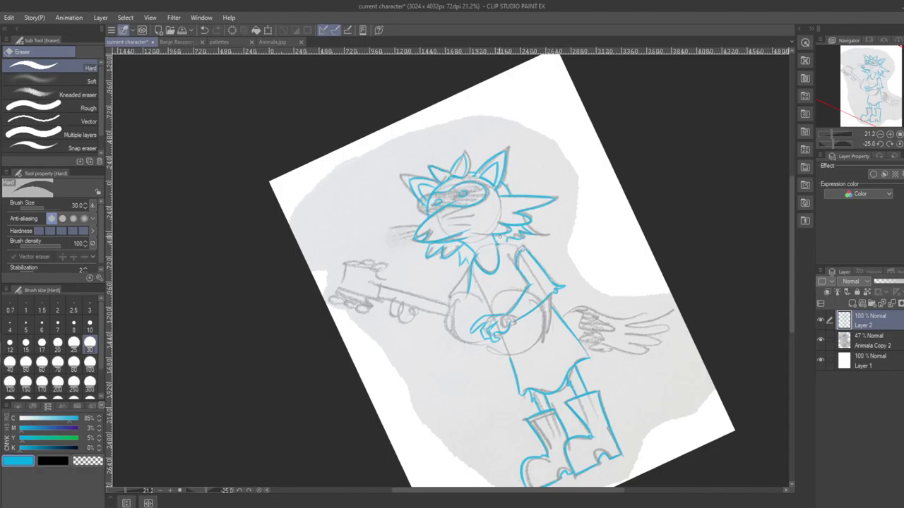
drag(468, 297, 471, 264)
key(p)
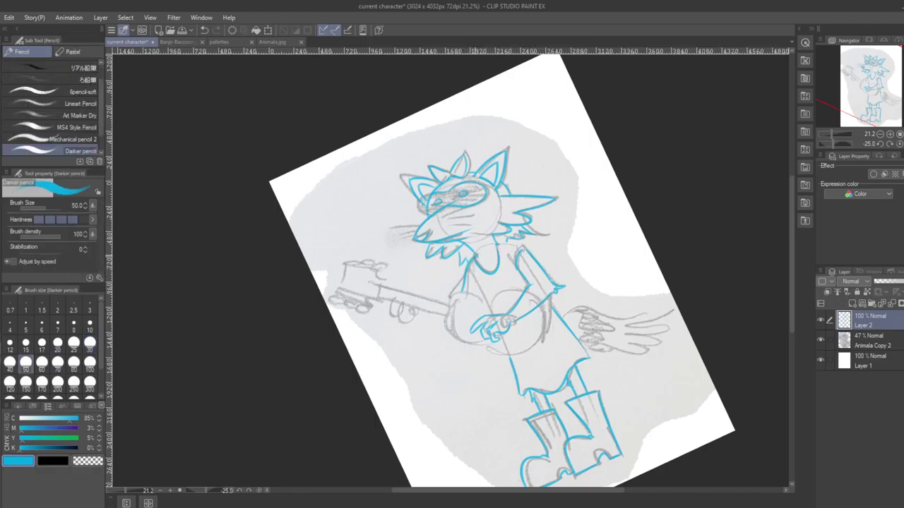
- Redraw the front side line of the upper body and the rear shoulder line with the Darker pencil
key(ctrl+z)
drag(463, 294, 476, 257)
key(ctrl+z)
mouse_move(464, 292)
mouse_down()
mouse_move(475, 259)
mouse_move(536, 271)
mouse_up()
key(ctrl+z)
drag(502, 246, 536, 263)
drag(467, 281, 479, 289)
key(ctrl+z)
- Rotate the canvas to -75 degrees and trace the tail's outer edge starting from its base
key(minus)
key(minus)
key(minus)
key(minus)
key(minus)
key(minus)
key(minus)
key(minus)
key(minus)
key(minus)
drag(596, 287, 569, 402)
mouse_move(531, 329)
mouse_down()
mouse_move(548, 297)
mouse_move(577, 288)
mouse_up()
key(ctrl+z)
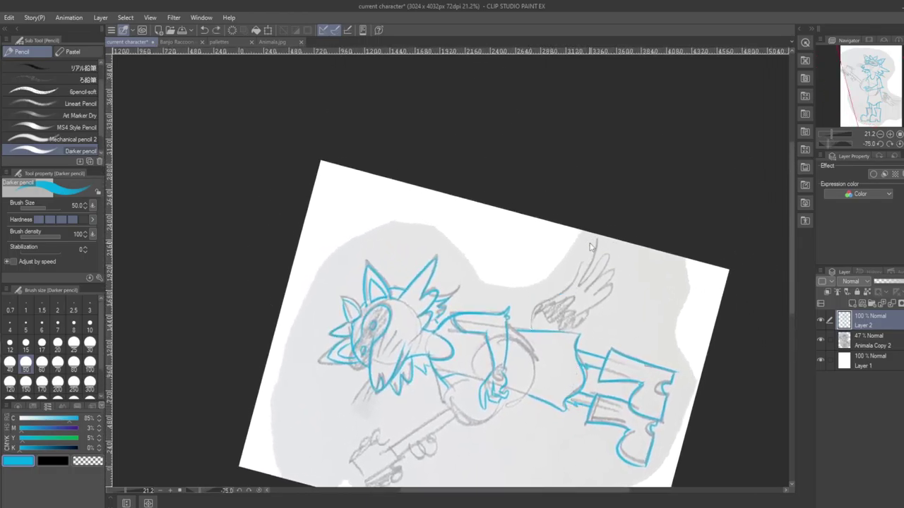
drag(531, 329, 574, 283)
key(ctrl+z)
- Complete the bushy tail with its lower edge, zigzag stripe lines and pointed fur tip
mouse_move(530, 329)
mouse_down()
mouse_move(574, 258)
mouse_move(584, 263)
mouse_move(567, 293)
mouse_move(598, 260)
mouse_up()
mouse_move(598, 260)
mouse_down()
mouse_move(595, 282)
mouse_move(613, 274)
mouse_move(599, 290)
mouse_move(615, 282)
mouse_move(583, 306)
mouse_move(602, 307)
mouse_move(569, 329)
mouse_move(588, 307)
mouse_move(563, 331)
mouse_up()
key(ctrl+z)
key(ctrl+z)
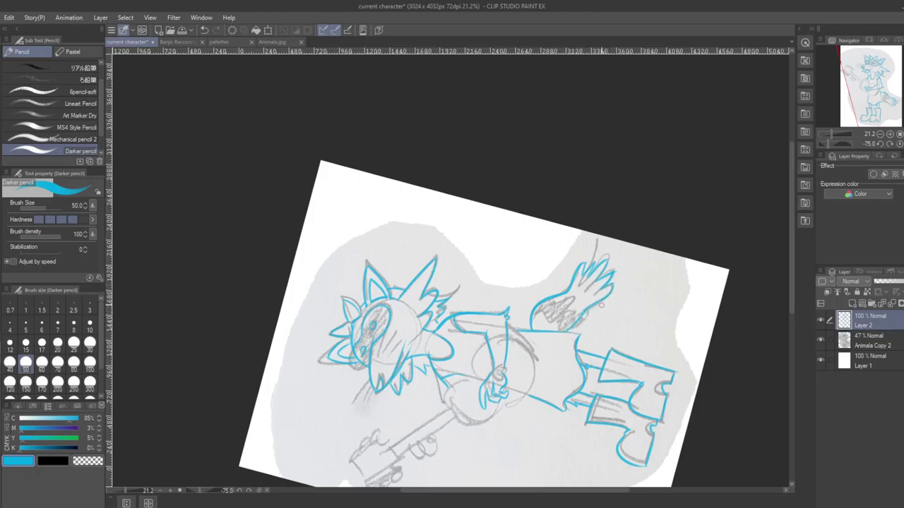
mouse_move(567, 293)
mouse_down()
mouse_move(548, 310)
mouse_move(581, 310)
mouse_move(529, 316)
mouse_move(564, 330)
mouse_up()
mouse_move(585, 267)
mouse_down()
mouse_move(620, 252)
mouse_move(614, 289)
mouse_move(623, 250)
mouse_up()
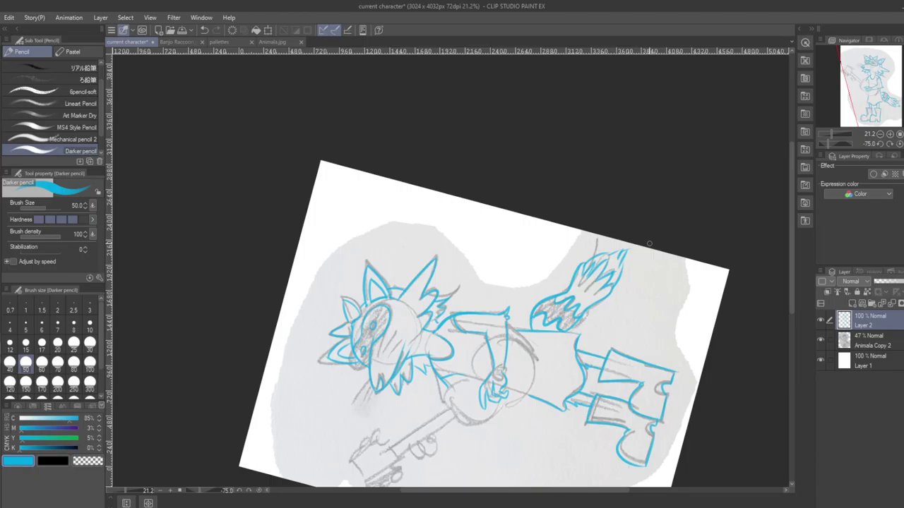
- Rotate the canvas to 120 degrees and trace the round edge of the banjo body behind the hand and arm
key(minus)
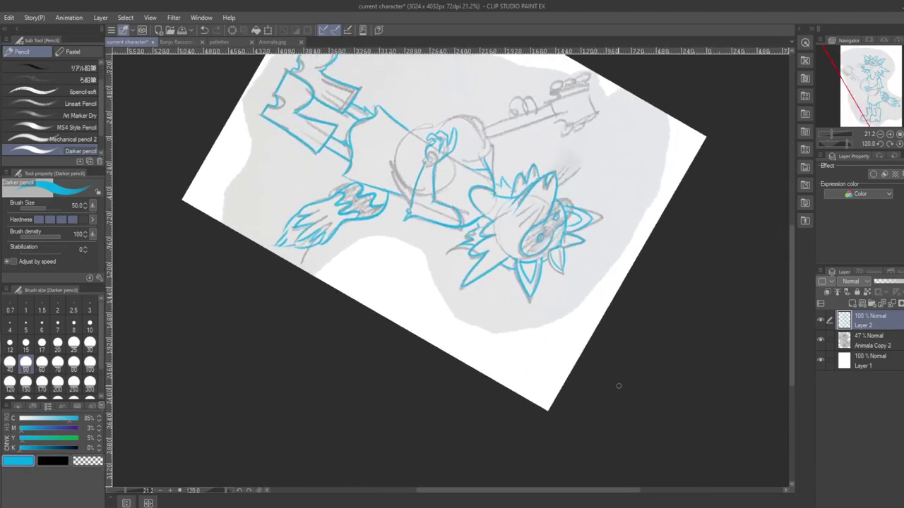
drag(422, 147, 520, 252)
drag(497, 283, 530, 231)
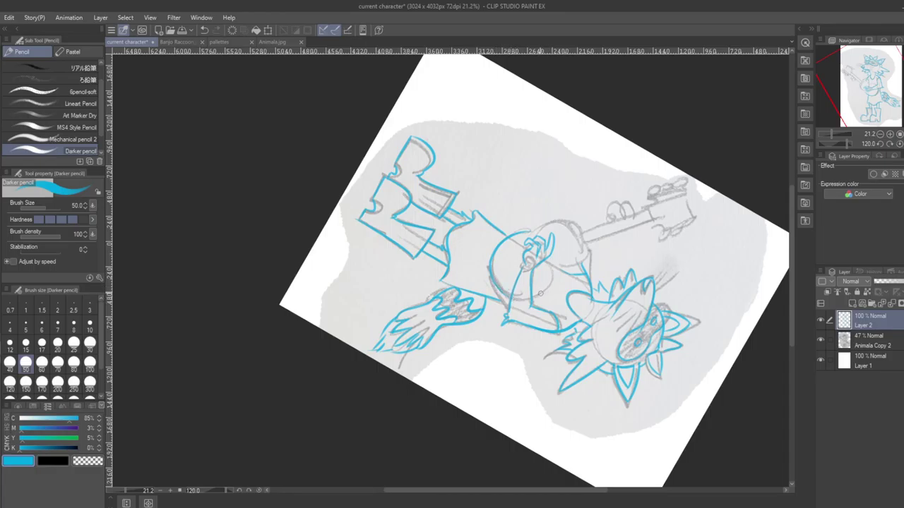
drag(535, 303, 557, 275)
key(ctrl+z)
mouse_move(533, 304)
mouse_down()
mouse_move(568, 283)
mouse_move(593, 244)
mouse_up()
mouse_move(557, 218)
mouse_down()
mouse_move(589, 269)
mouse_move(597, 329)
mouse_move(583, 343)
mouse_up()
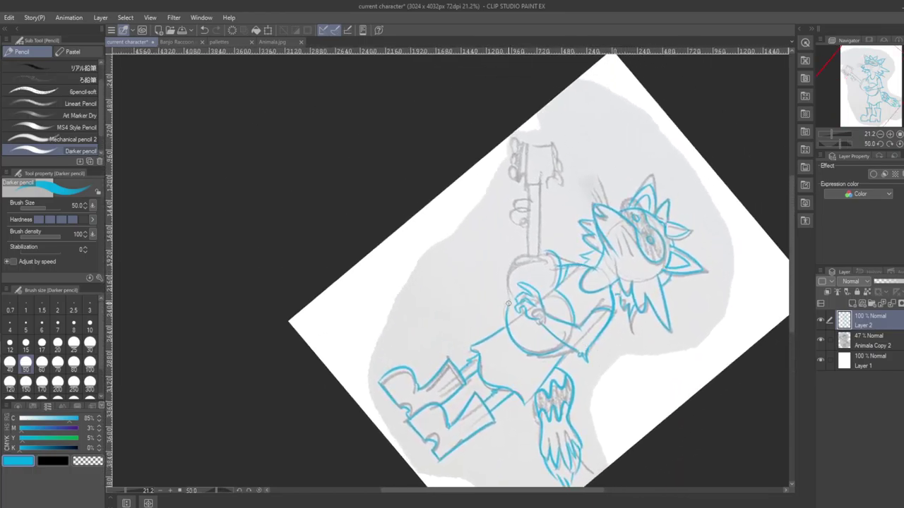
- With the canvas at 50 degrees, trace the banjo body's upper part next to the neck and its inner curve
drag(508, 303, 531, 262)
key(ctrl+z)
mouse_move(507, 305)
mouse_down()
mouse_move(526, 258)
mouse_move(511, 303)
mouse_up()
key(ctrl+z)
key(ctrl+z)
mouse_move(545, 258)
mouse_down()
mouse_move(548, 300)
mouse_move(565, 320)
mouse_up()
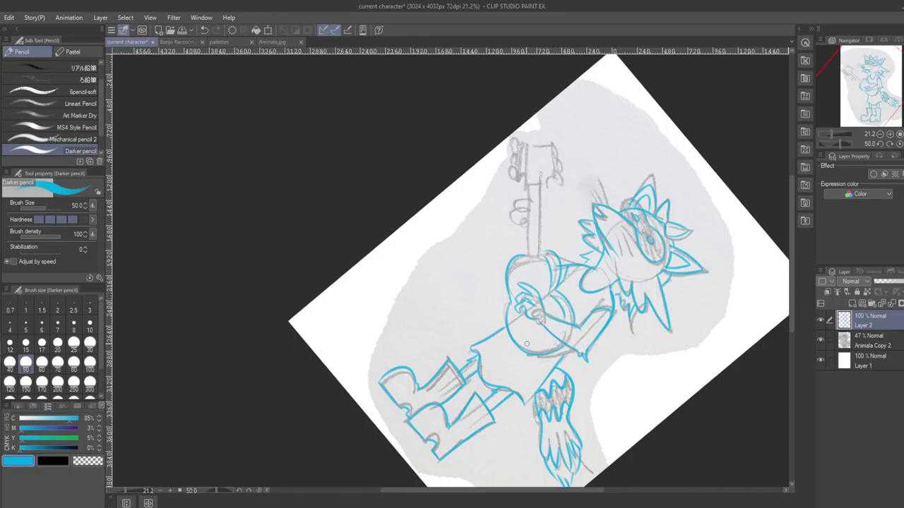
drag(522, 348, 564, 336)
key(ctrl+z)
- Rotate the canvas back to -10 degrees to examine the traced raccoon figure nearly upright
key(minus)
key(minus)
key(minus)
key(minus)
key(minus)
key(minus)
key(minus)
key(minus)
key(minus)
key(minus)
key(minus)
key(minus)
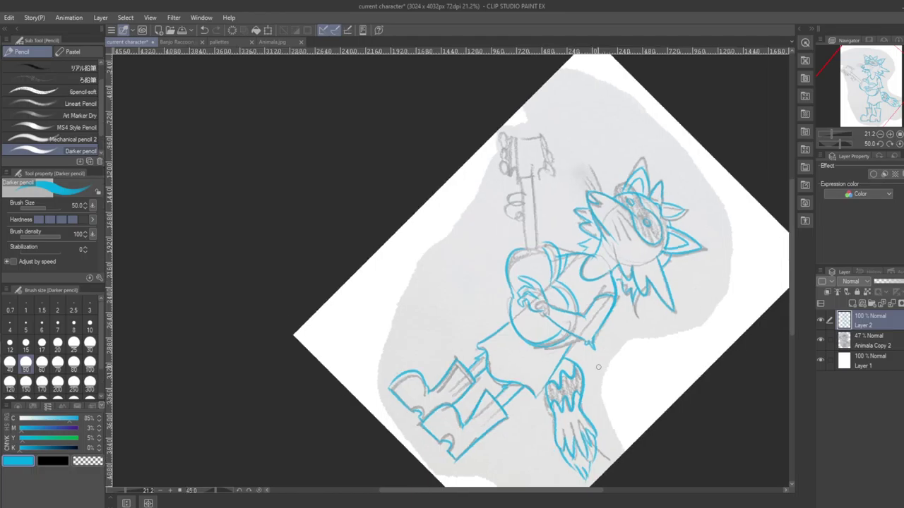
drag(612, 258, 625, 343)
scroll(625, 343, up, 2)
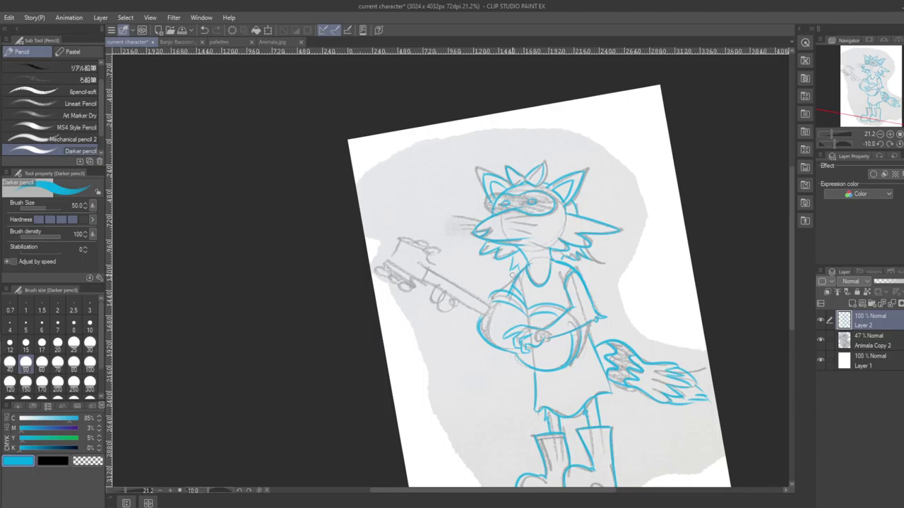
- Try tracing the far upper arm between the shoulder and the banjo's upper body
drag(494, 296, 523, 265)
key(ctrl+z)
drag(491, 302, 530, 269)
key(ctrl+z)
drag(493, 300, 527, 265)
drag(490, 299, 504, 291)
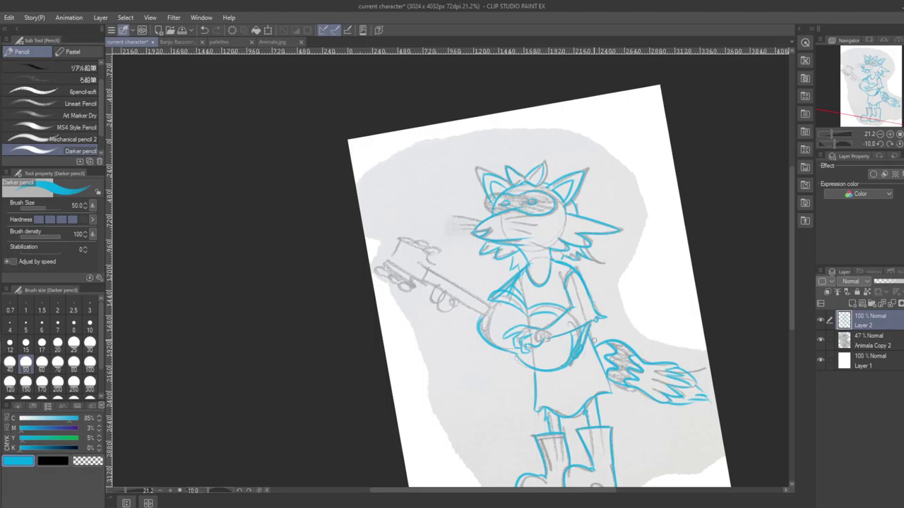
- Try adding sound-hole strokes on the banjo body beside the strumming hand
drag(574, 381, 528, 308)
drag(482, 279, 498, 275)
key(ctrl+z)
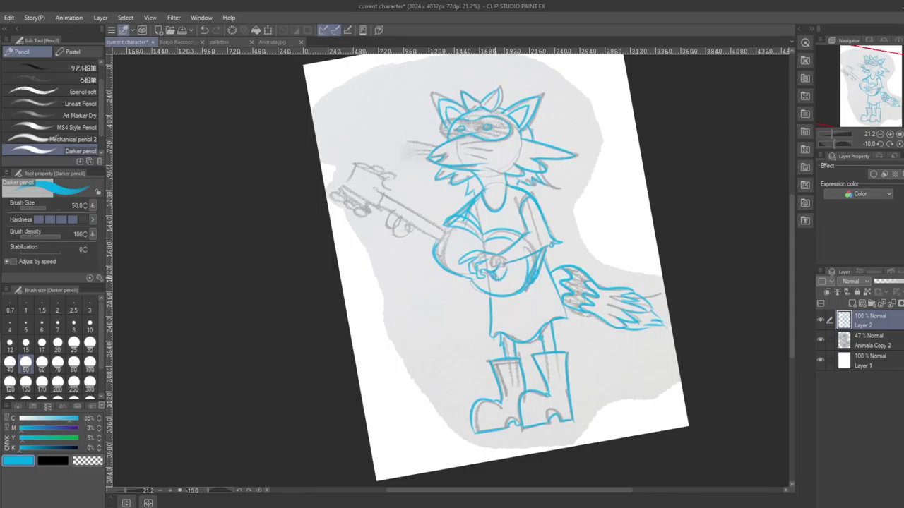
mouse_move(497, 269)
mouse_down()
mouse_move(508, 280)
mouse_move(518, 258)
mouse_up()
key(ctrl+z)
key(ctrl+z)
key(ctrl+z)
- Try tracing the two long edges of the banjo neck between the headstock and the body
mouse_move(379, 206)
mouse_down()
mouse_move(433, 237)
mouse_move(442, 233)
mouse_up()
key(ctrl+z)
drag(384, 196, 444, 230)
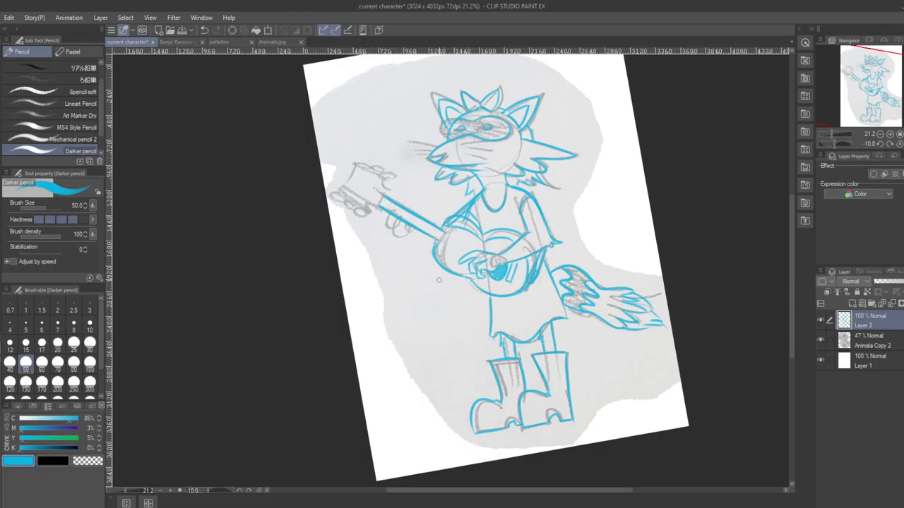
mouse_move(389, 194)
mouse_down()
mouse_move(452, 230)
mouse_move(425, 215)
mouse_move(438, 225)
mouse_up()
key(ctrl+z)
key(ctrl+z)
key(ctrl+z)
key(ctrl+z)
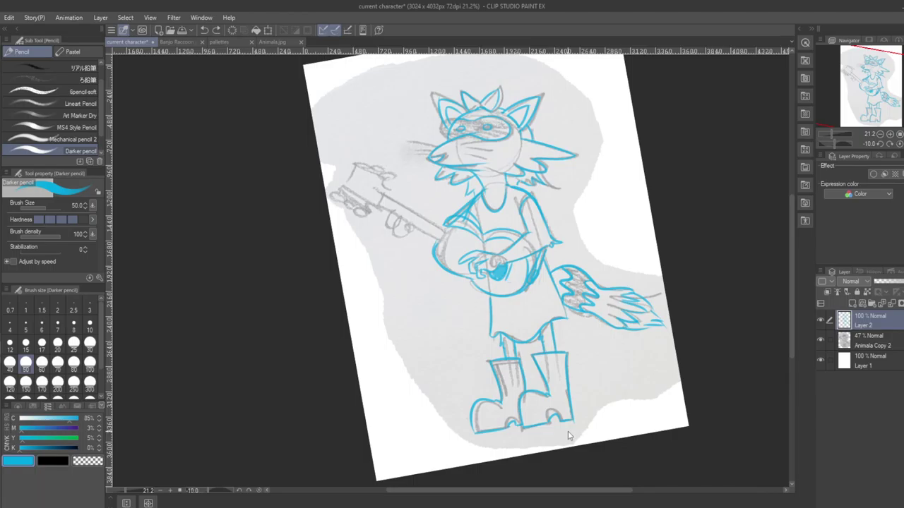
- Undo the strokes of the sound hole, the far arm and the banjo body outline
key(ctrl+z)
key(ctrl+z)
key(ctrl+z)
key(ctrl+z)
key(ctrl+z)
key(ctrl+z)
key(ctrl+z)
key(ctrl+z)
key(ctrl+z)
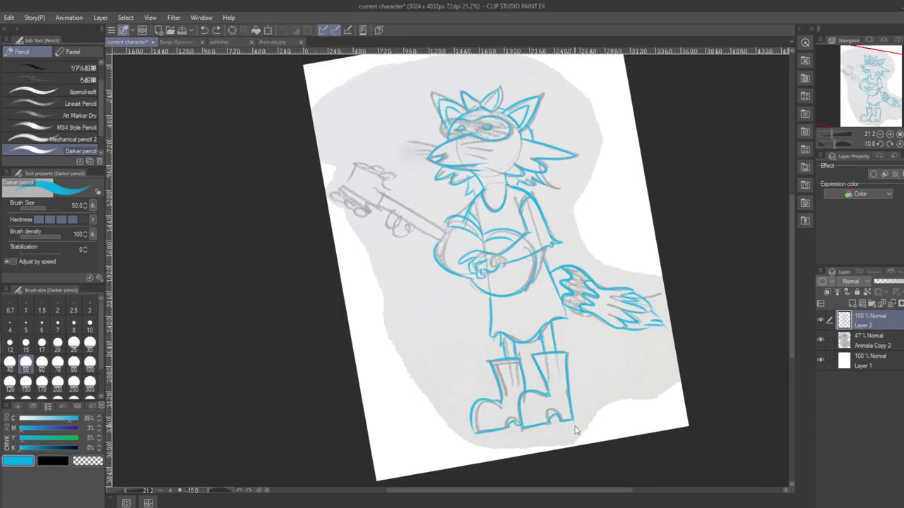
key(ctrl+z)
key(ctrl+z)
key(ctrl+z)
key(ctrl+z)
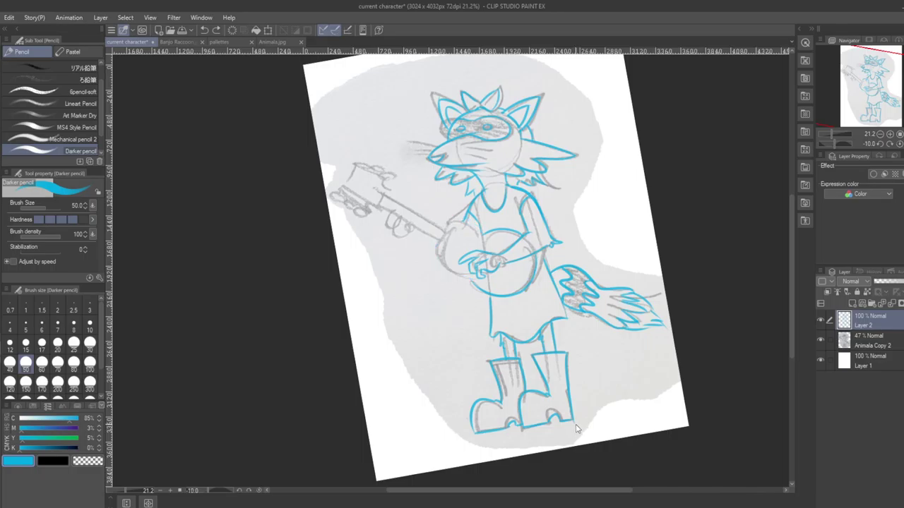
key(ctrl+z)
key(ctrl+z)
key(ctrl+z)
- Trace the rear edge of the banjo body just below the forearm
drag(535, 254, 535, 281)
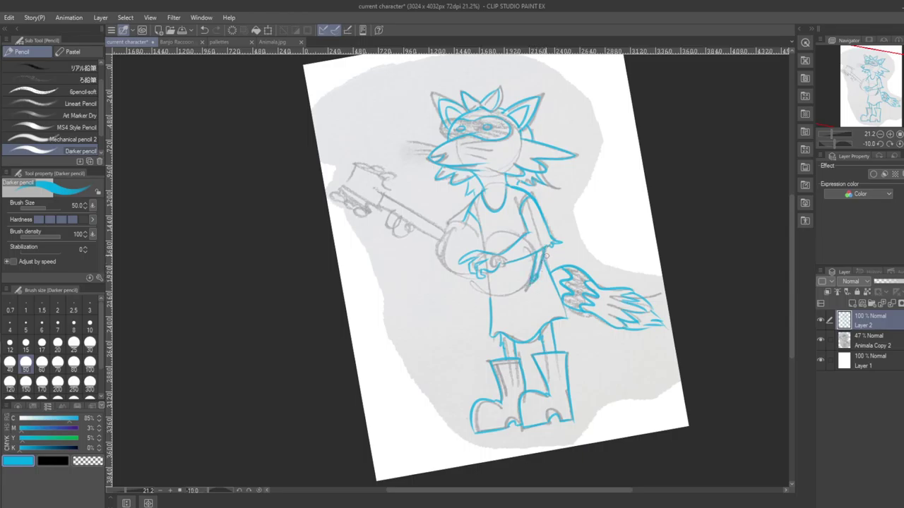
drag(444, 225, 474, 198)
key(ctrl+z)
- Rotate the canvas to -70 degrees and retrace the banjo body's smaller rounded part next to the neck
key(minus)
key(minus)
key(minus)
key(minus)
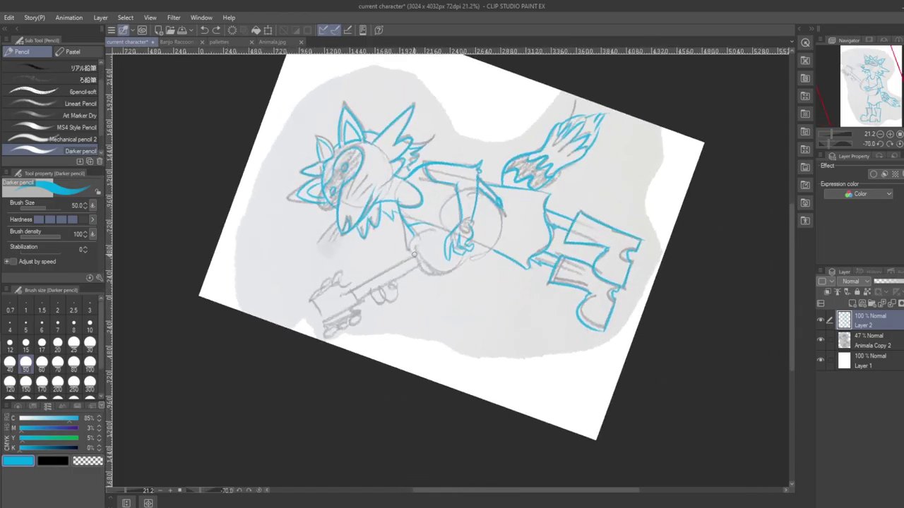
drag(414, 254, 443, 221)
mouse_move(419, 271)
mouse_down()
mouse_move(457, 276)
mouse_move(467, 259)
mouse_up()
key(ctrl+z)
key(ctrl+z)
key(ctrl+y)
- Retrace the large round part of the banjo body around the strumming hand
drag(443, 226, 462, 195)
mouse_move(464, 259)
mouse_down()
mouse_move(475, 259)
mouse_move(504, 212)
mouse_move(497, 242)
mouse_move(483, 189)
mouse_move(472, 260)
mouse_move(500, 212)
mouse_up()
key(ctrl+z)
key(ctrl+z)
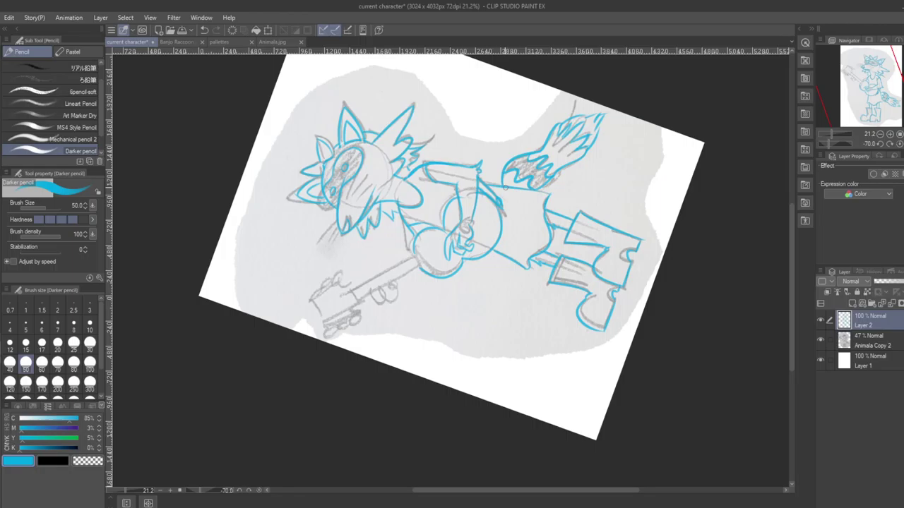
- Trace both long edges of the banjo neck from the headstock to the body
drag(351, 290, 415, 255)
drag(350, 295, 416, 254)
drag(363, 299, 418, 268)
key(ctrl+z)
drag(358, 301, 422, 266)
- Rotate the canvas to -80 degrees and sample the blue of the traced lines for the Darker pencil
key(minus)
key(minus)
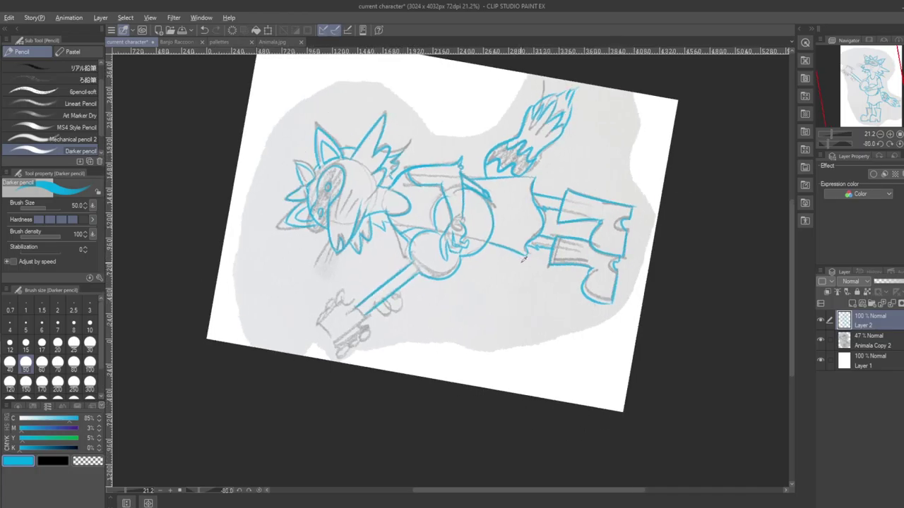
alt+click(550, 269)
drag(549, 267, 588, 313)
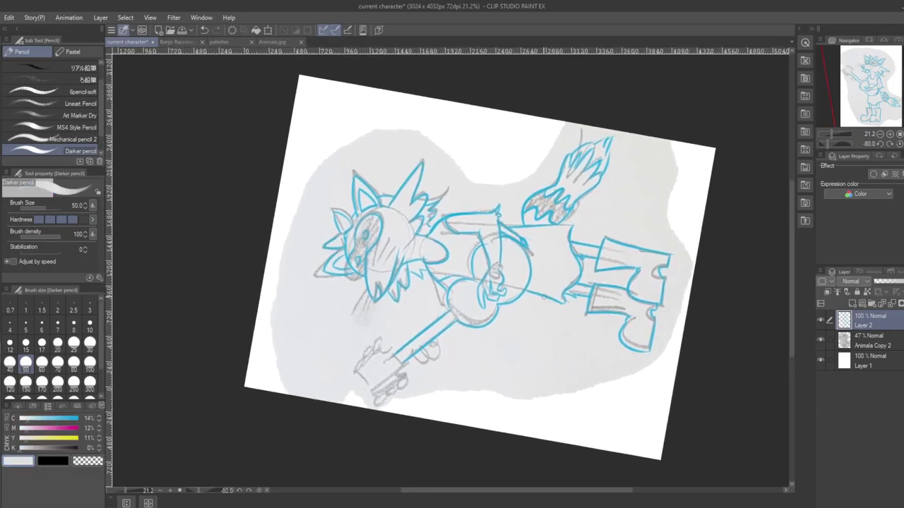
key(i)
click(451, 211)
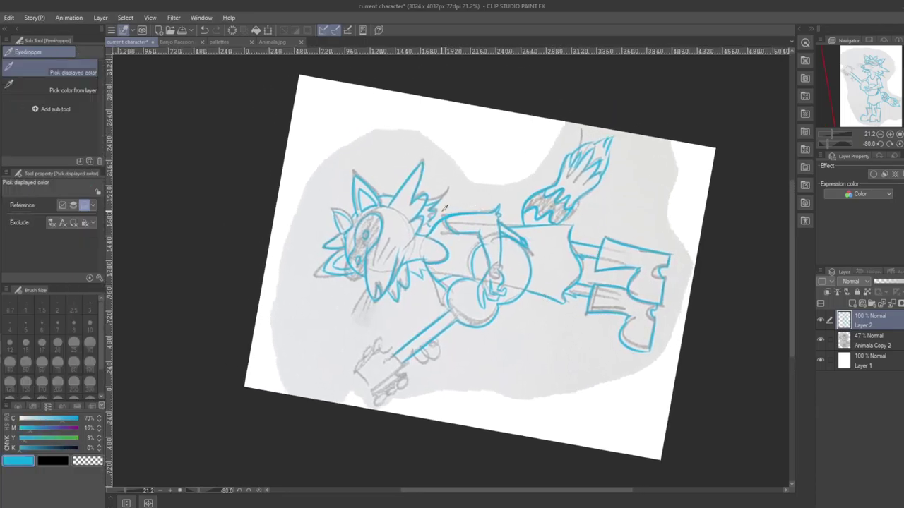
key(p)
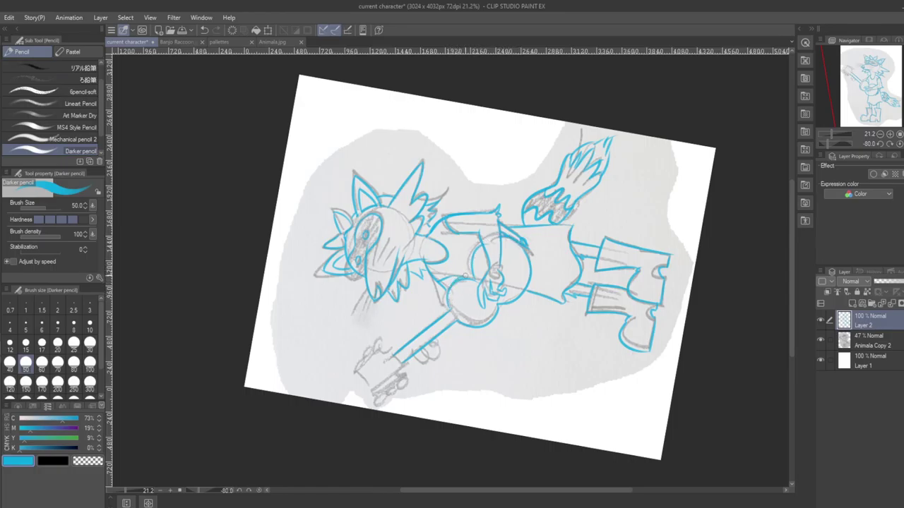
- Add a second curve along the inside of the banjo's round body edge
drag(501, 240, 524, 274)
key(ctrl+z)
drag(500, 239, 524, 288)
- Try adding detail strokes to the banjo body's waist below the strumming hand
mouse_move(496, 307)
mouse_down()
mouse_move(480, 324)
mouse_move(493, 316)
mouse_move(489, 323)
mouse_up()
key(ctrl+z)
key(ctrl+z)
key(ctrl+z)
key(ctrl+z)
key(ctrl+z)
key(ctrl+z)
mouse_move(504, 303)
mouse_down()
mouse_move(527, 271)
mouse_move(506, 304)
mouse_up()
key(ctrl+z)
key(ctrl+z)
key(ctrl+z)
key(ctrl+z)
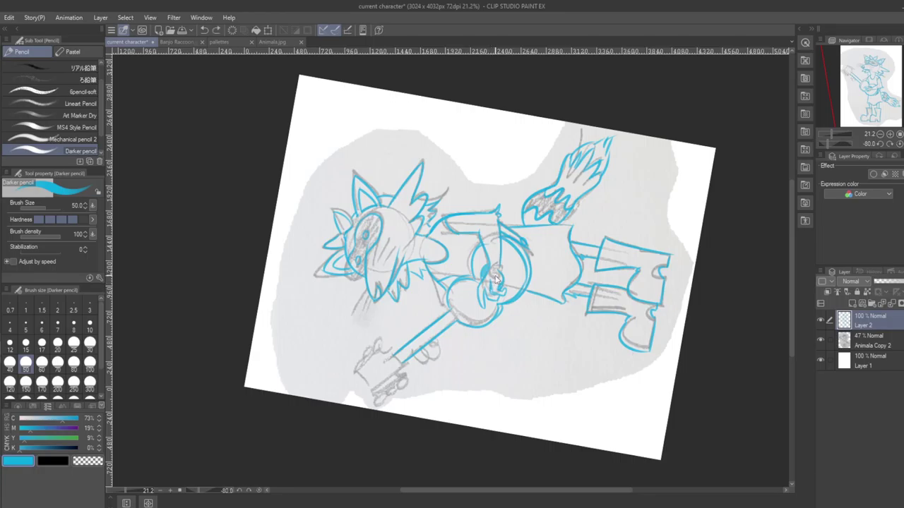
key(ctrl+z)
- Refine the finger lines of the strumming hand with short strokes
drag(477, 288, 488, 277)
key(ctrl+z)
key(ctrl+z)
drag(491, 286, 485, 296)
drag(503, 286, 500, 291)
- Try drawing a string along the banjo neck up to the strumming hand
drag(397, 356, 487, 282)
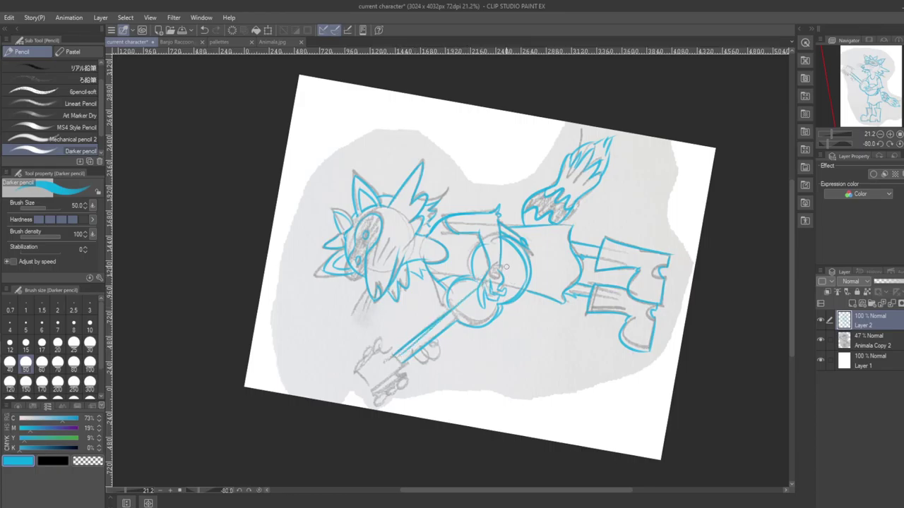
key(ctrl+z)
drag(402, 353, 474, 292)
key(ctrl+z)
mouse_move(395, 357)
mouse_down()
mouse_move(513, 270)
mouse_move(397, 356)
mouse_move(474, 294)
mouse_up()
key(ctrl+z)
key(ctrl+z)
key(ctrl+z)
- Draw the strings along the banjo neck and mark the sound hole around the strumming hand
drag(397, 359, 478, 291)
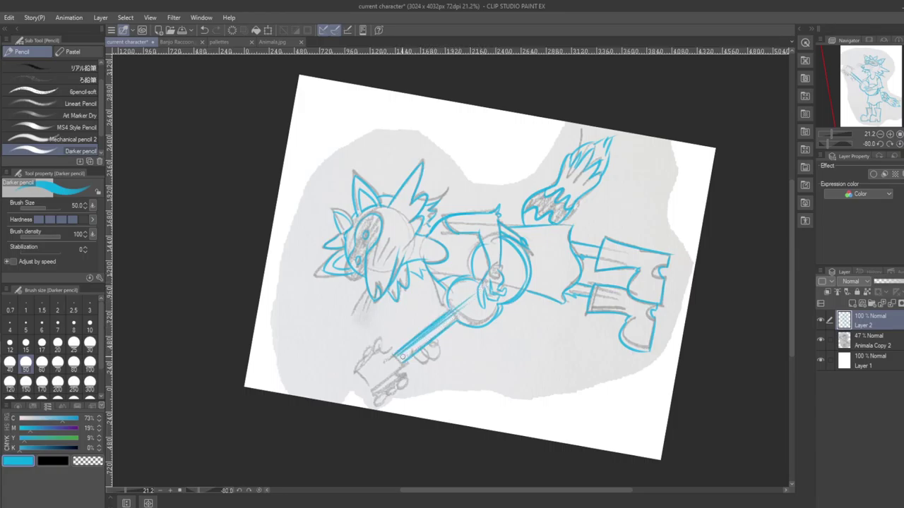
drag(399, 359, 471, 305)
drag(398, 360, 481, 297)
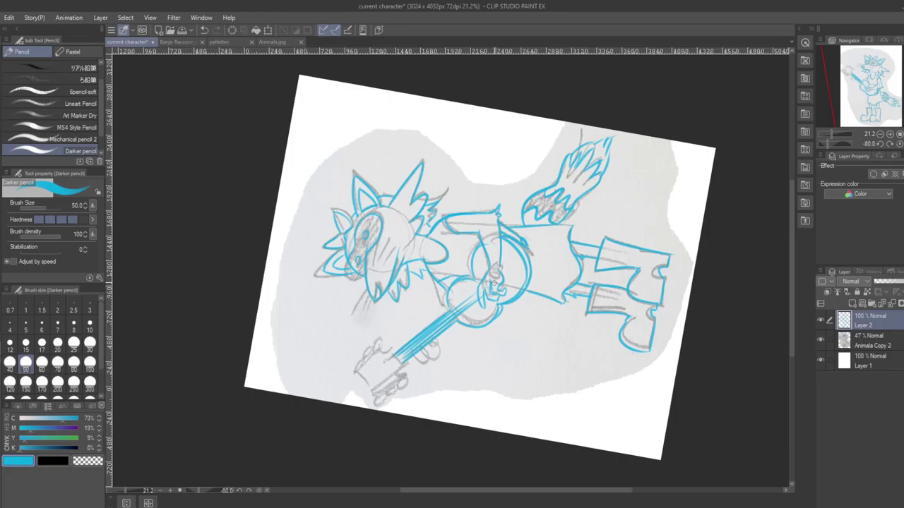
key(ctrl+z)
drag(405, 356, 476, 296)
key(ctrl+z)
drag(502, 271, 502, 289)
key(ctrl+z)
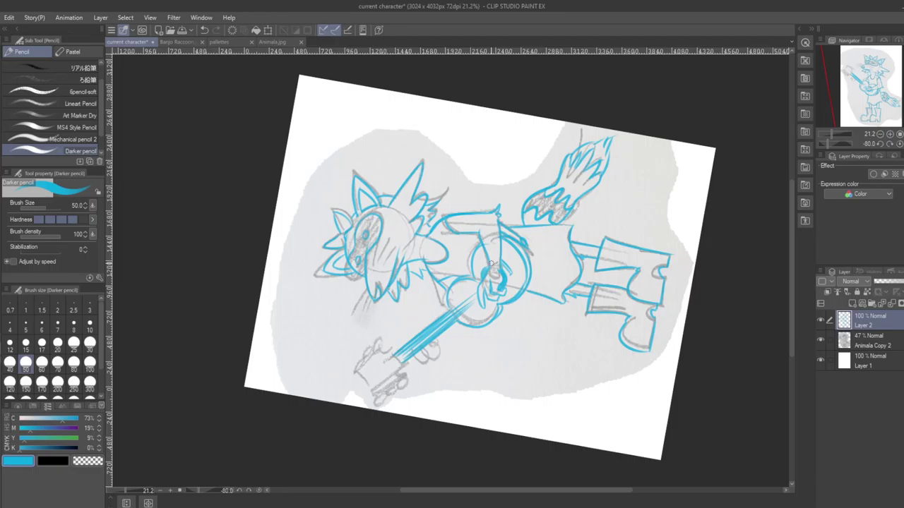
- Trace the banjo's boxy headstock outline at the end of the neck
drag(525, 450, 577, 329)
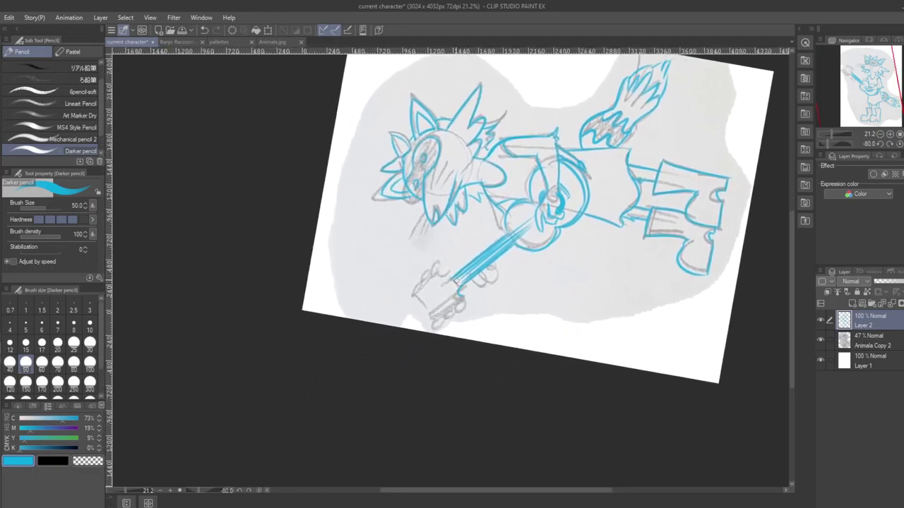
key(ctrl+z)
mouse_move(453, 281)
mouse_down()
mouse_move(428, 291)
mouse_move(453, 308)
mouse_move(463, 297)
mouse_move(434, 314)
mouse_up()
key(ctrl+z)
key(ctrl+z)
mouse_move(446, 276)
mouse_down()
mouse_move(421, 297)
mouse_move(437, 294)
mouse_move(437, 304)
mouse_move(421, 301)
mouse_move(433, 312)
mouse_move(462, 296)
mouse_move(431, 313)
mouse_move(471, 288)
mouse_move(452, 300)
mouse_up()
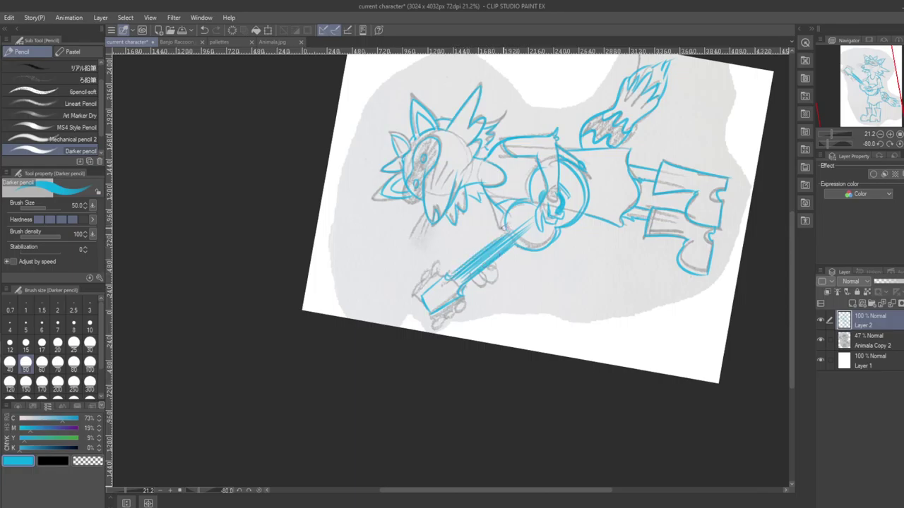
- Draw the tuning pegs along both sides of the headstock
key(ctrl+z)
key(ctrl+y)
mouse_move(438, 278)
mouse_down()
mouse_move(448, 275)
mouse_move(427, 286)
mouse_up()
drag(435, 317, 466, 300)
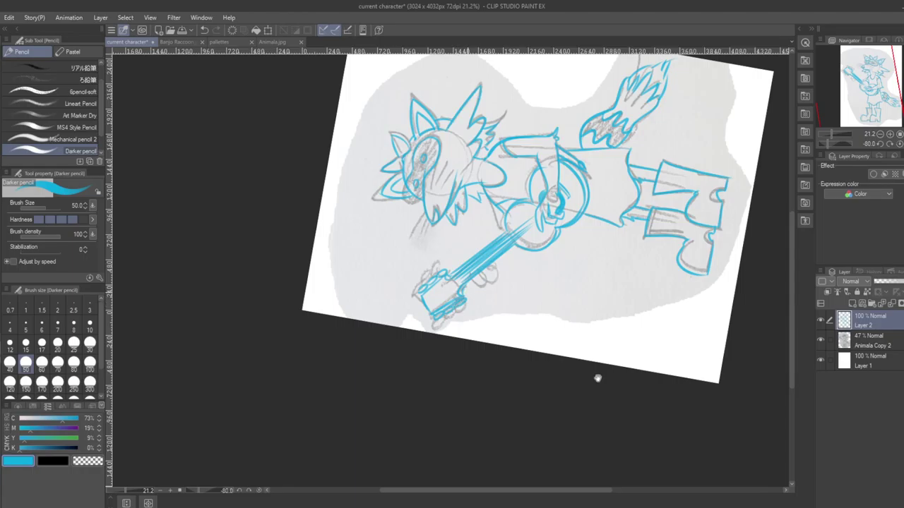
- Rotate the canvas to -15 degrees and examine the raccoon and banjo nearly upright
drag(597, 378, 486, 459)
key(minus)
key(minus)
key(minus)
key(minus)
key(minus)
key(minus)
key(minus)
key(minus)
key(minus)
key(minus)
key(minus)
key(minus)
key(minus)
key(minus)
key(minus)
key(minus)
key(minus)
key(minus)
key(minus)
key(minus)
key(minus)
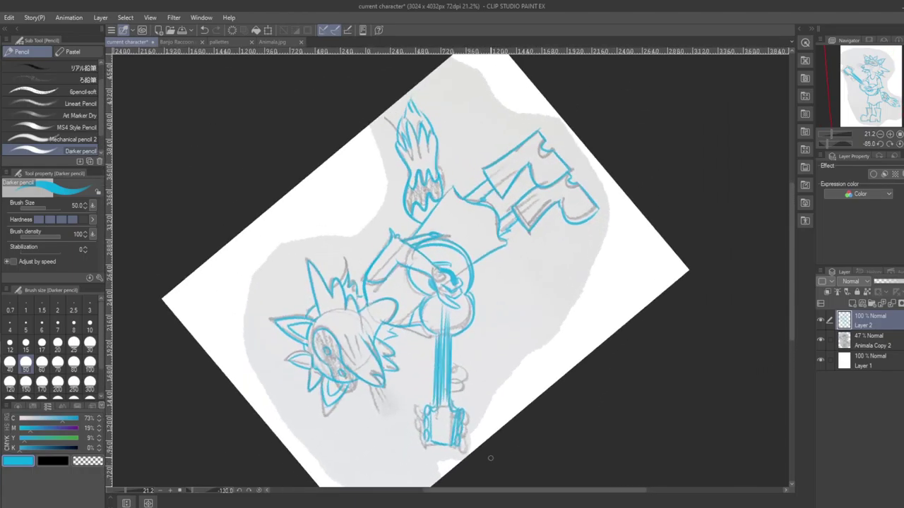
key(minus)
key(minus)
key(minus)
key(minus)
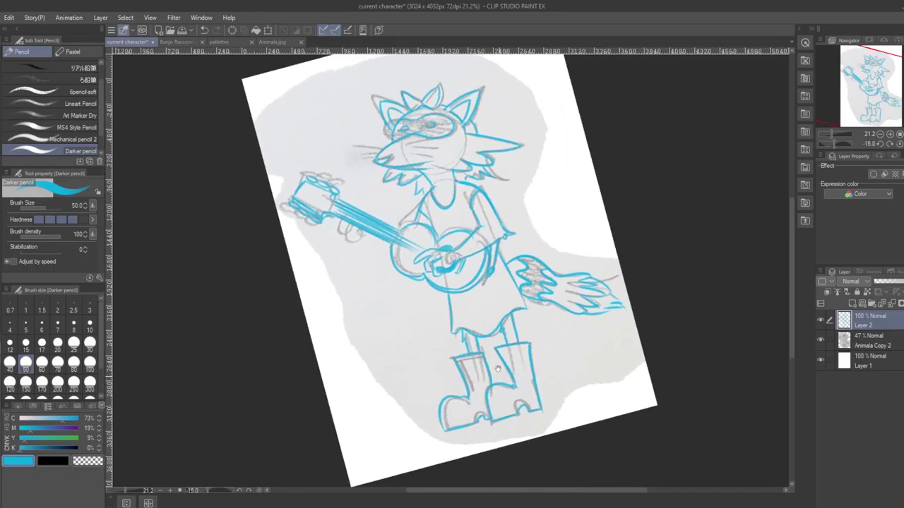
drag(496, 363, 600, 441)
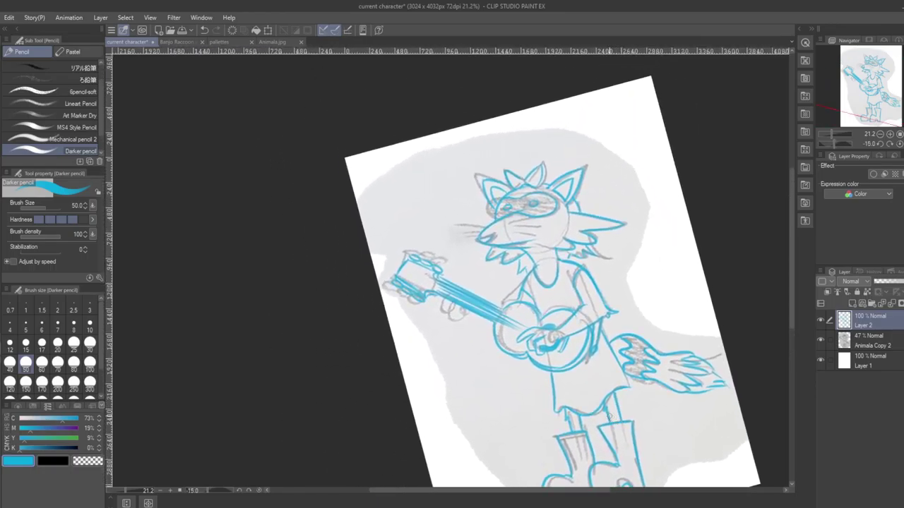
- Trace the fretting hand's fingers around the neck and the far arm running down from the shoulder
mouse_move(447, 309)
mouse_down()
mouse_move(454, 297)
mouse_move(453, 313)
mouse_move(466, 306)
mouse_move(461, 318)
mouse_move(478, 306)
mouse_up()
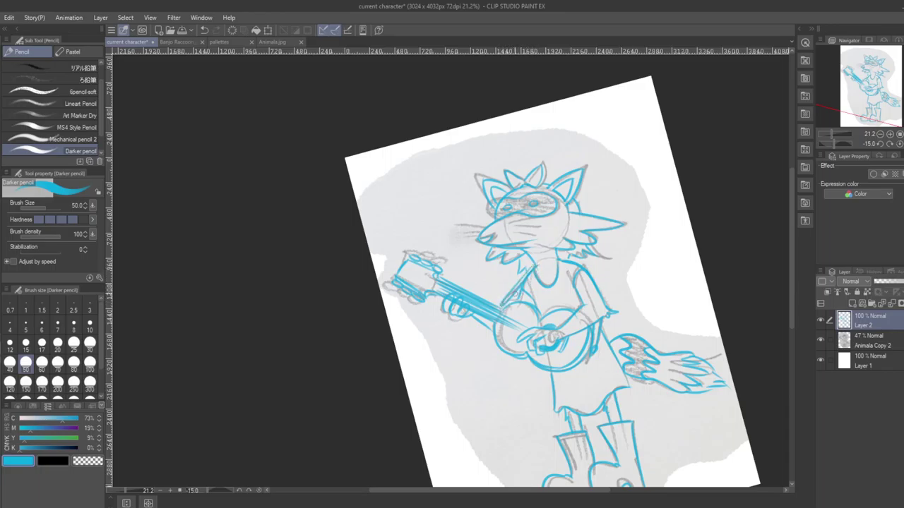
mouse_move(500, 304)
mouse_down()
mouse_move(511, 294)
mouse_move(502, 306)
mouse_up()
key(ctrl+z)
key(ctrl+z)
key(ctrl+z)
key(ctrl+z)
drag(531, 265, 505, 299)
key(ctrl+z)
drag(498, 308, 504, 295)
- Erase and redraw the headstock's tuning pegs, and add small circles on the headstock face
key(e)
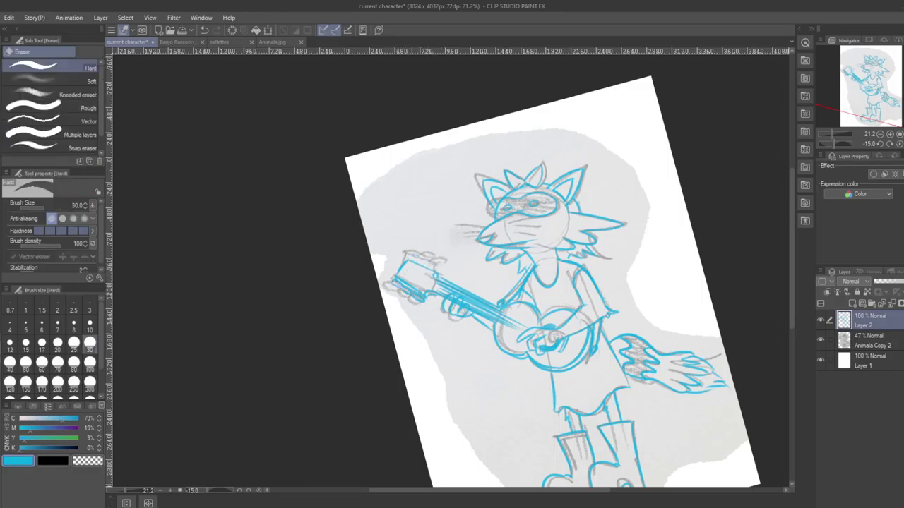
drag(422, 300, 397, 281)
key(p)
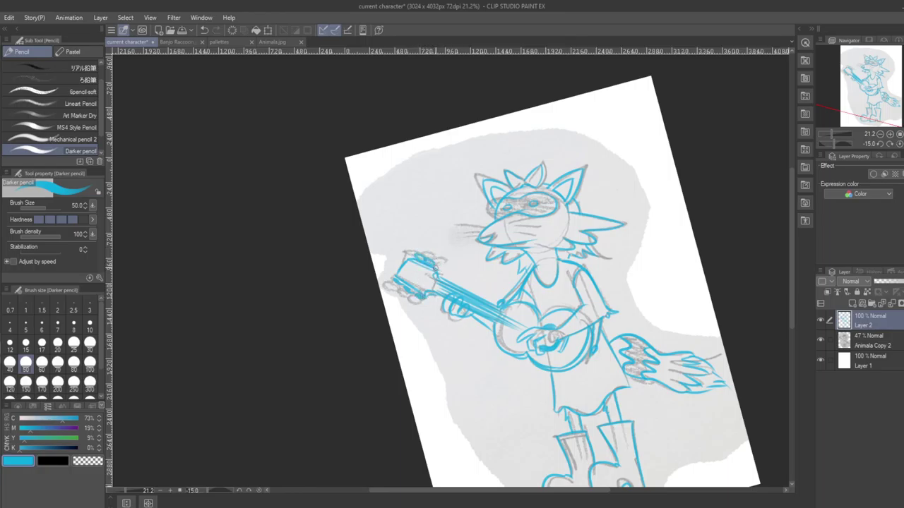
mouse_move(409, 267)
mouse_down()
mouse_move(415, 281)
mouse_move(423, 271)
mouse_move(422, 286)
mouse_move(428, 277)
mouse_up()
- Hide the scanned sketch layer Animala Copy 2 so only the blue line drawing shows
drag(590, 373, 528, 328)
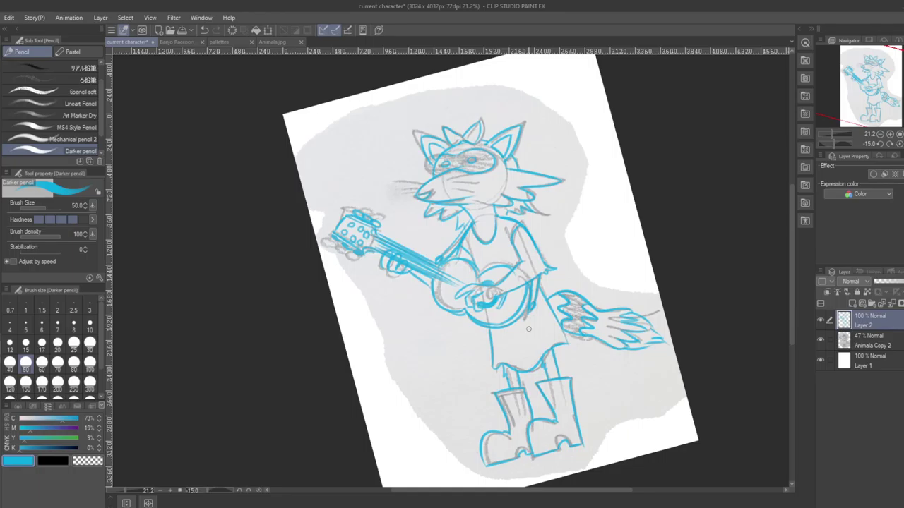
click(821, 339)
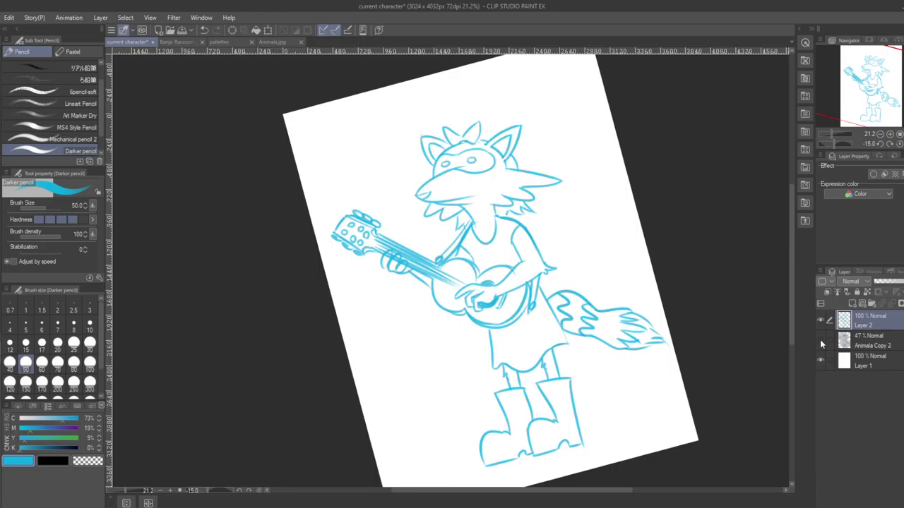
key(alt+Tab)
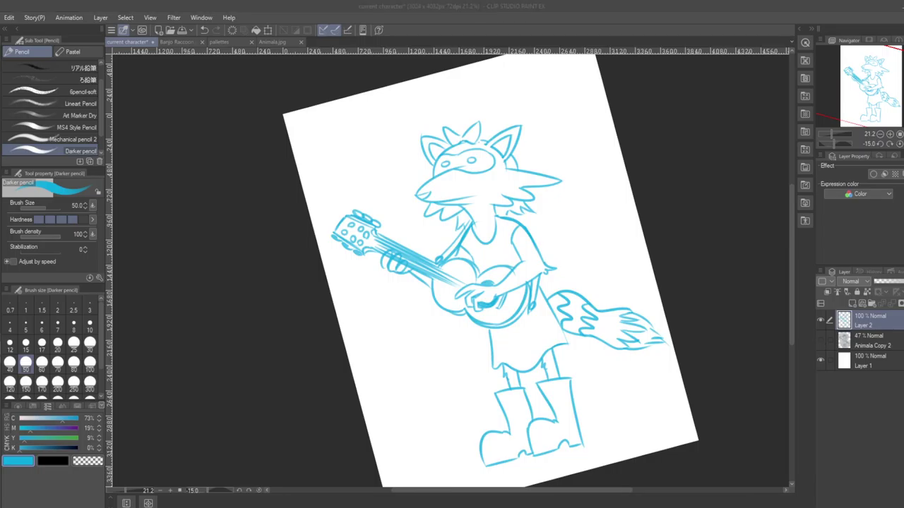
key(alt+Tab)
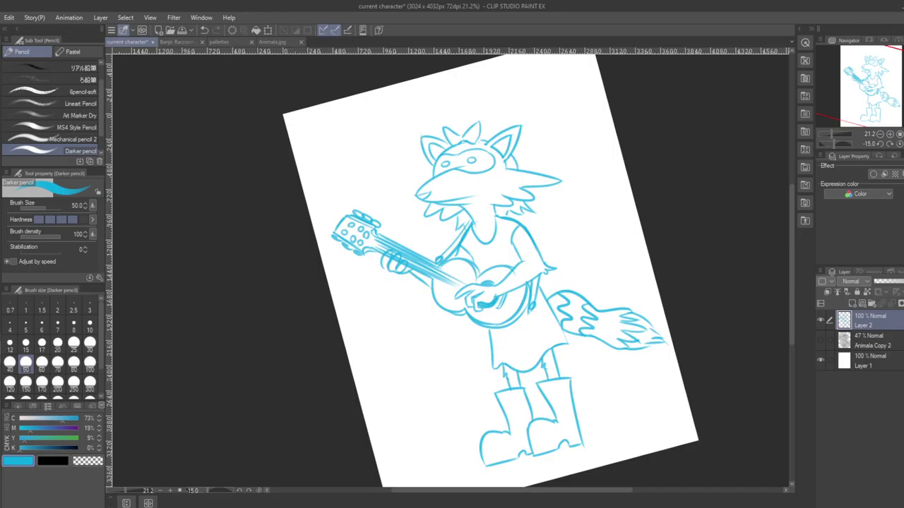
- Lower Layer 2's opacity to 49% and add a new raster layer above it for drawing with the Pencil
key(e)
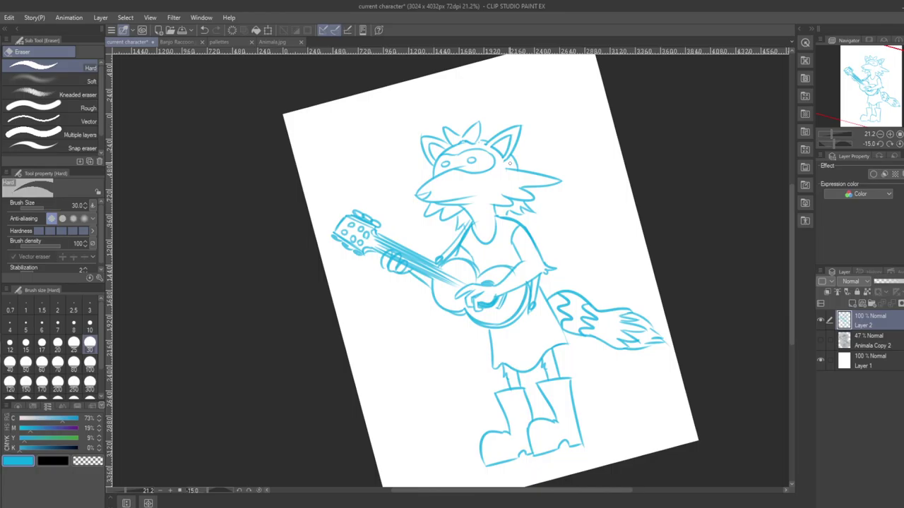
click(892, 284)
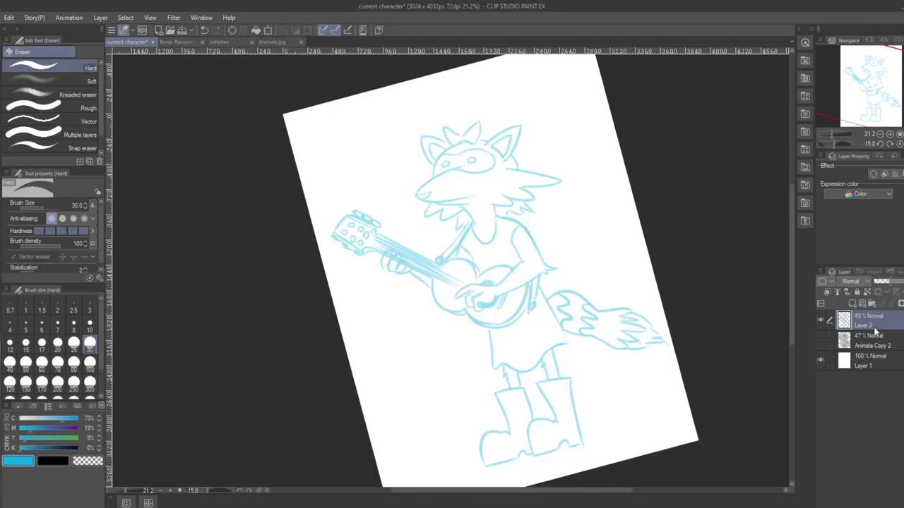
click(850, 302)
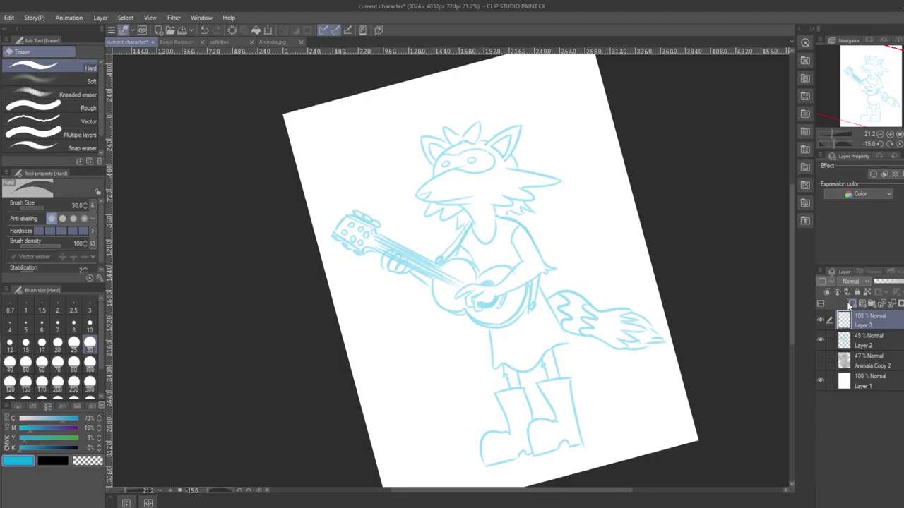
key(p)
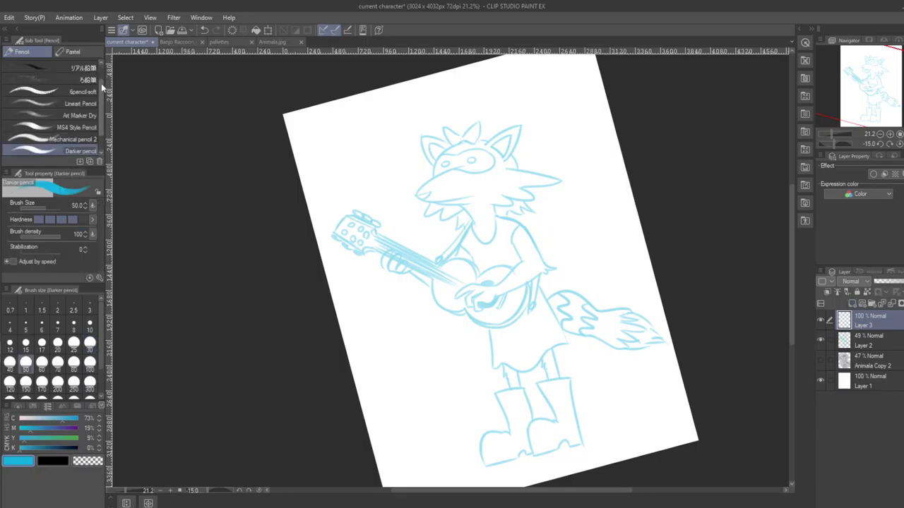
- Choose the ろ鉛筆 pencil, switch the drawing colour to black, and undo the test strokes made with it
drag(101, 84, 102, 67)
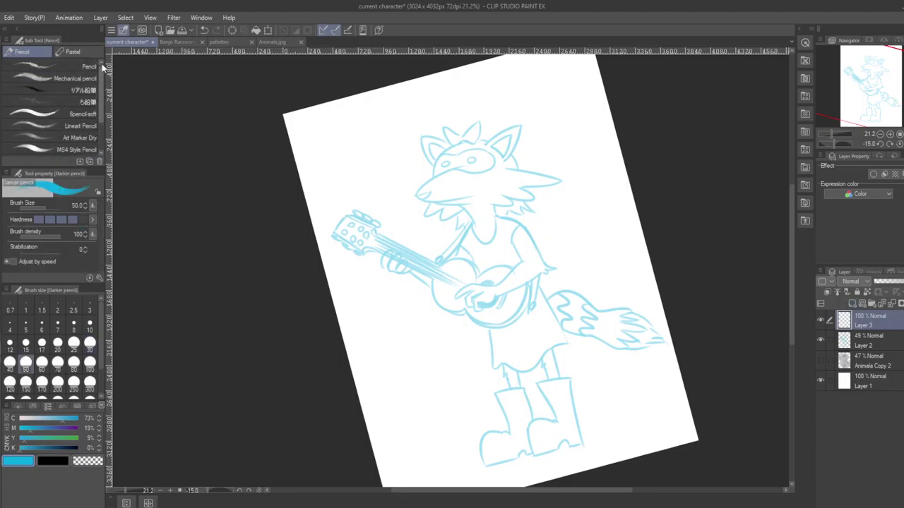
click(86, 103)
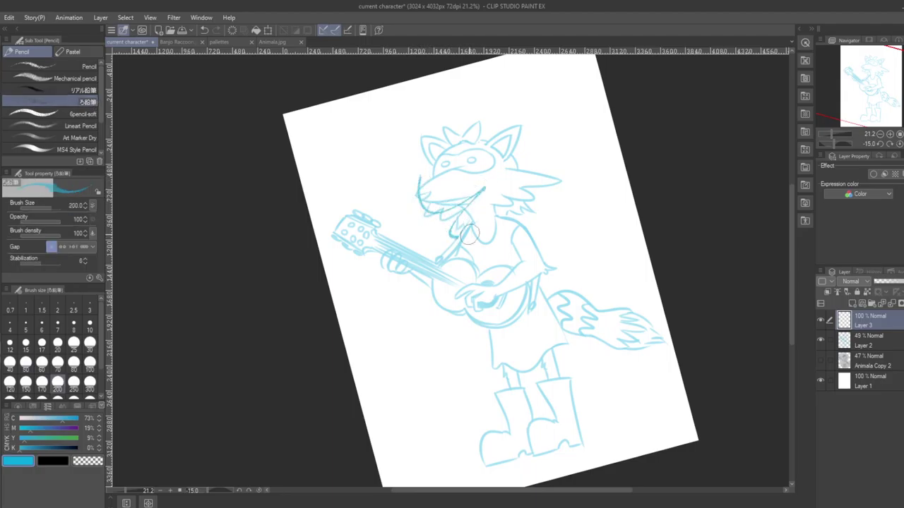
key(ctrl+z)
key(x)
mouse_move(540, 372)
mouse_down()
mouse_move(531, 328)
mouse_move(578, 125)
mouse_up()
key(ctrl+z)
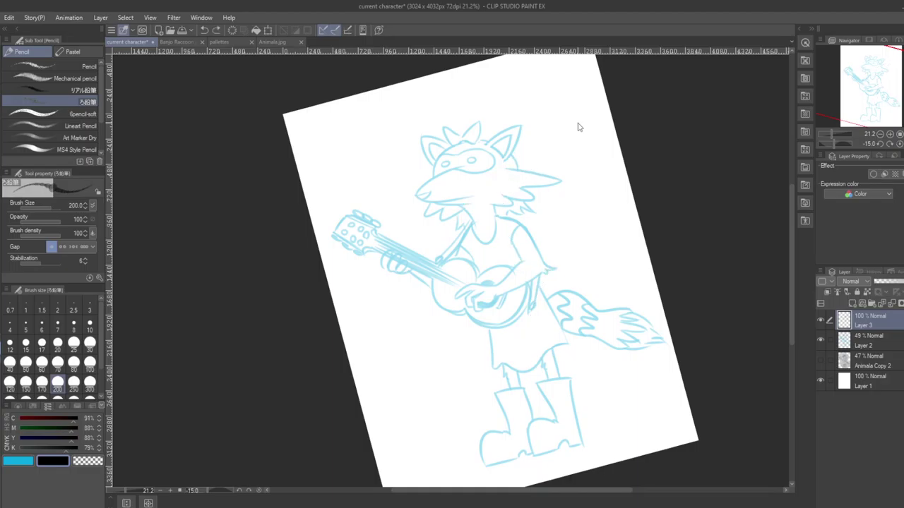
- Try test strokes with the リアル鉛筆 pencil and again with the ろ鉛筆 pencil, undoing each one
click(84, 90)
drag(459, 190, 526, 216)
key(ctrl+z)
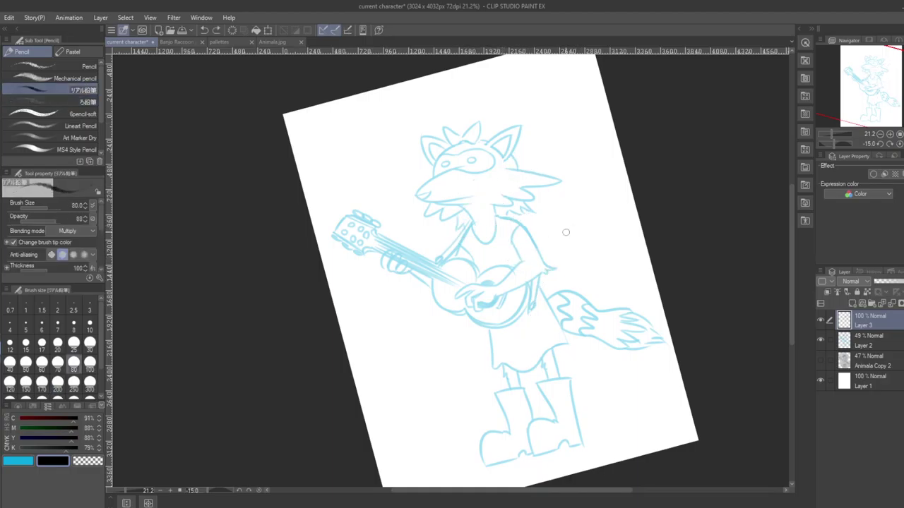
click(84, 101)
mouse_move(463, 219)
mouse_down()
mouse_move(483, 205)
mouse_move(594, 415)
mouse_move(508, 233)
mouse_up()
key(ctrl+z)
- Set the ろ鉛筆 pencil's brush size to 250 and undo the test stroke made with it
click(90, 385)
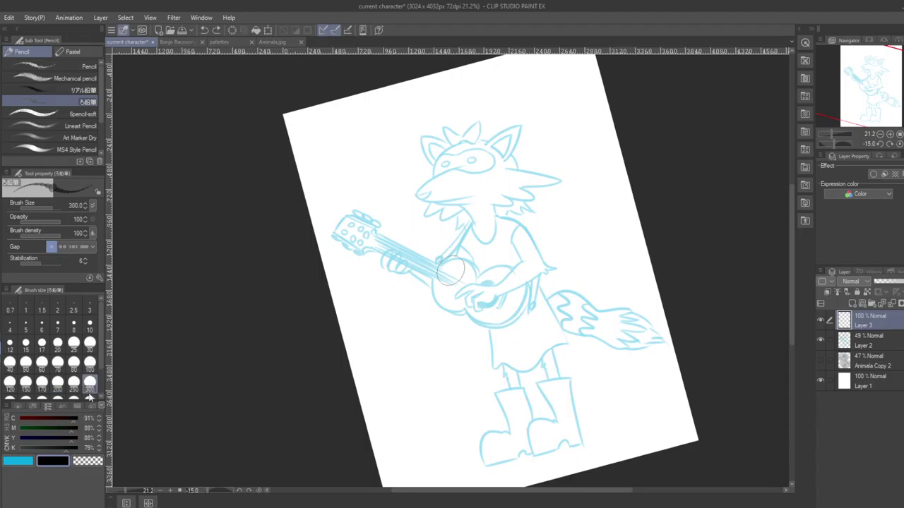
key(ctrl+plus)
key(ctrl+plus)
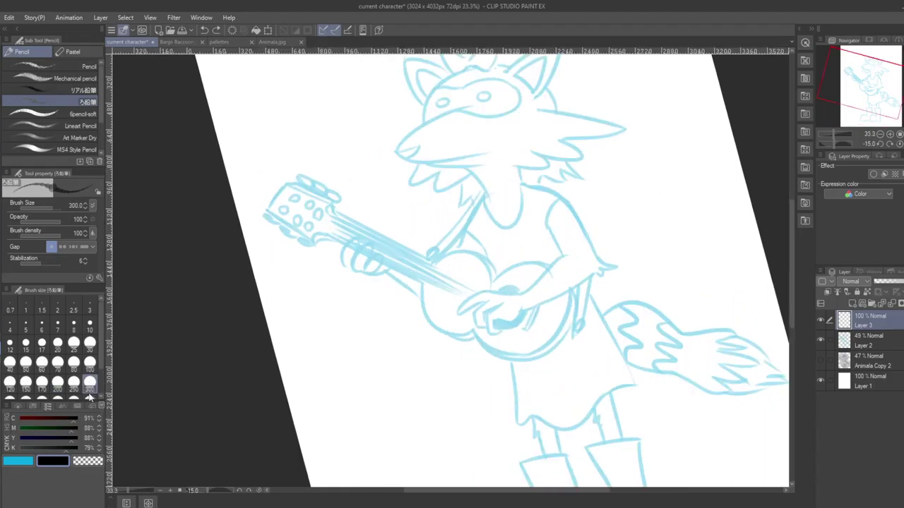
click(74, 384)
mouse_move(461, 325)
mouse_down()
mouse_move(506, 292)
mouse_move(679, 252)
mouse_up()
key(ctrl+z)
- Outline the upper edge of the raccoon's muzzle in black, from the nose tip up to the eye mask
scroll(680, 254, up, 1)
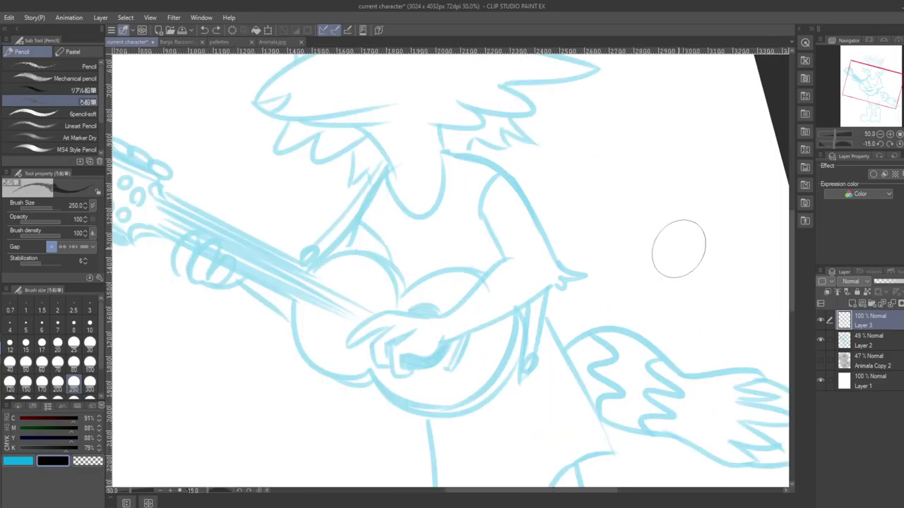
click(259, 491)
drag(554, 268, 517, 479)
drag(514, 355, 569, 348)
key(minus)
key(minus)
key(minus)
key(minus)
key(minus)
key(minus)
key(minus)
key(minus)
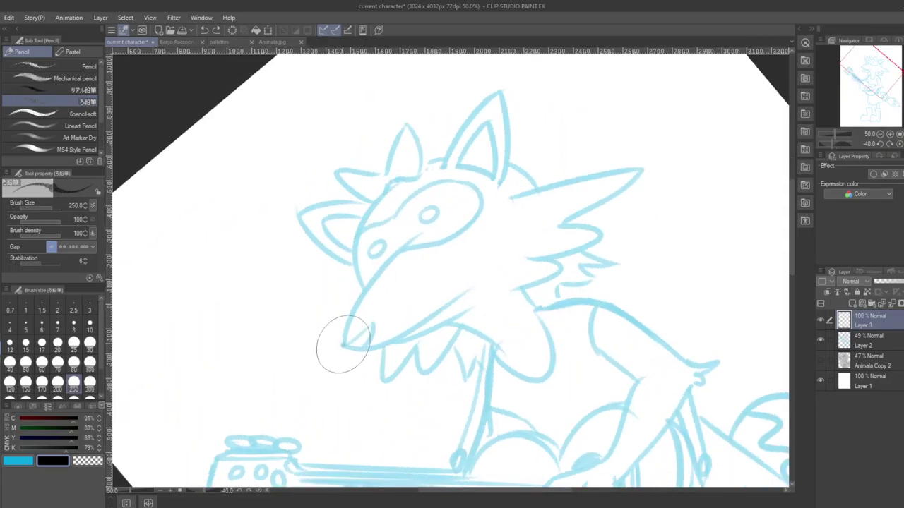
drag(344, 346, 410, 245)
key(ctrl+z)
drag(343, 345, 395, 233)
key(ctrl+z)
drag(343, 345, 407, 245)
drag(343, 346, 376, 313)
key(ctrl+z)
- Draw the nose, the mouth line and the lower jaw in black, with a short mark at the mouth's corner
mouse_move(343, 346)
mouse_down()
mouse_move(371, 325)
mouse_move(348, 348)
mouse_move(358, 352)
mouse_move(372, 326)
mouse_move(365, 357)
mouse_move(485, 268)
mouse_move(408, 332)
mouse_move(484, 282)
mouse_up()
drag(407, 343, 482, 285)
key(ctrl+z)
key(ctrl+z)
drag(366, 349, 487, 271)
drag(374, 338, 473, 296)
key(ctrl+z)
drag(346, 346, 473, 288)
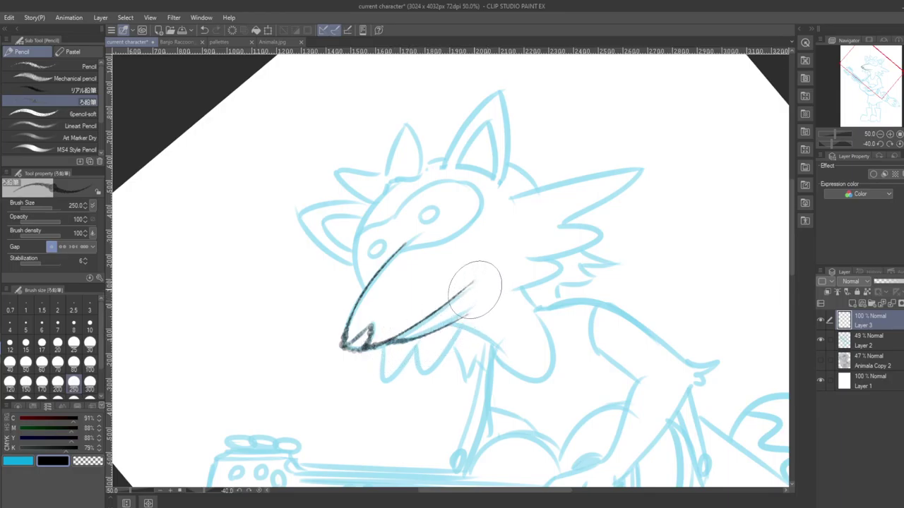
click(472, 281)
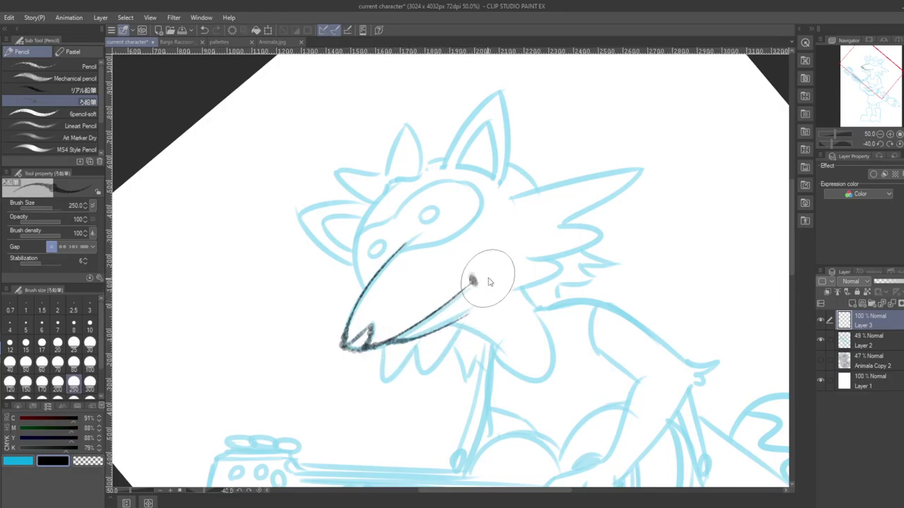
key(ctrl+z)
drag(471, 275, 475, 284)
- Outline the pointed fur tufts under the jaw after checking the coloured Banjo Raccoon.jpg reference
drag(527, 384, 512, 286)
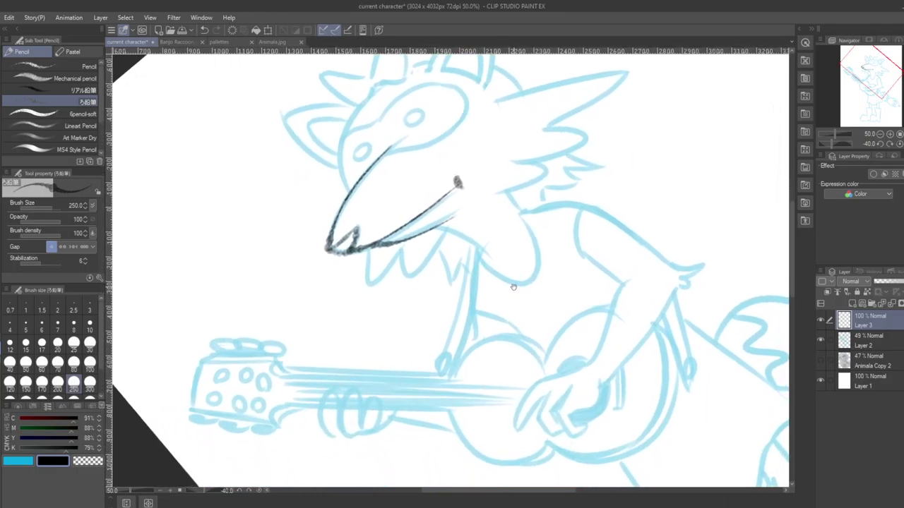
drag(367, 250, 402, 245)
key(ctrl+z)
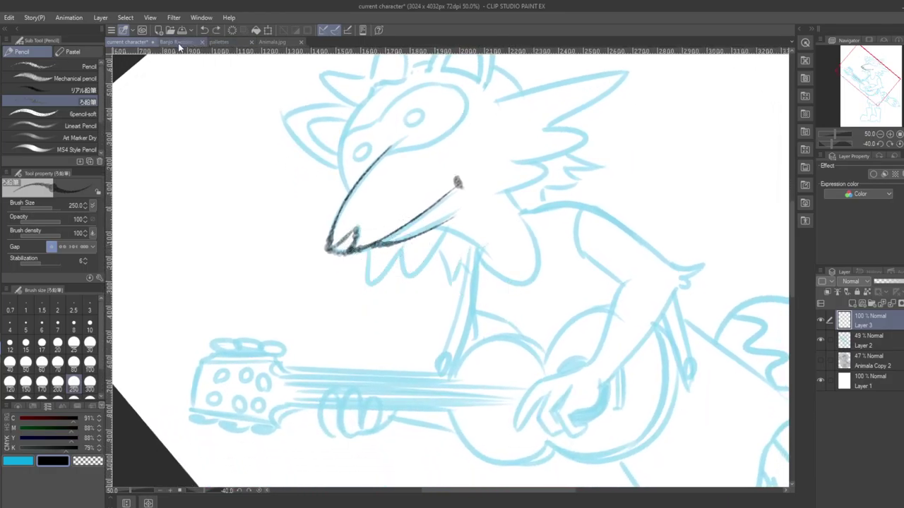
click(176, 43)
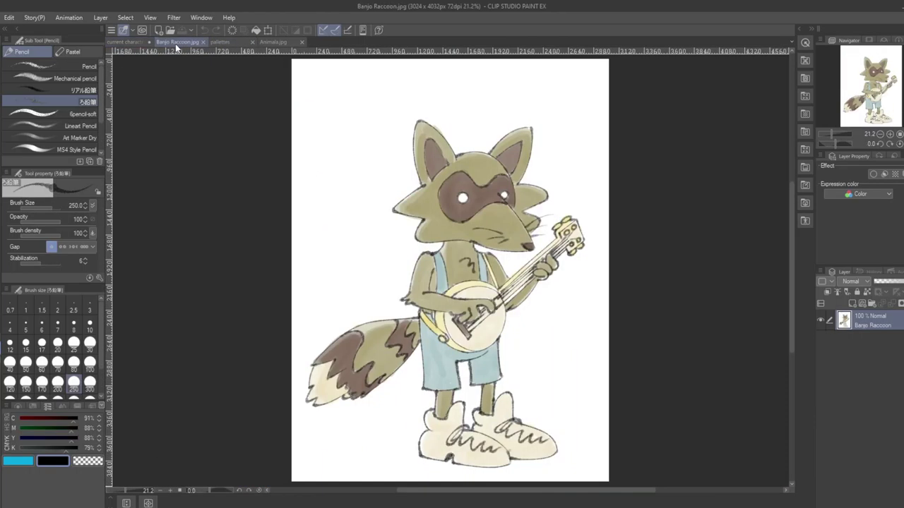
click(126, 43)
mouse_move(366, 250)
mouse_down()
mouse_move(369, 286)
mouse_move(403, 244)
mouse_move(365, 267)
mouse_move(401, 251)
mouse_move(416, 271)
mouse_move(444, 232)
mouse_move(422, 266)
mouse_up()
key(ctrl+z)
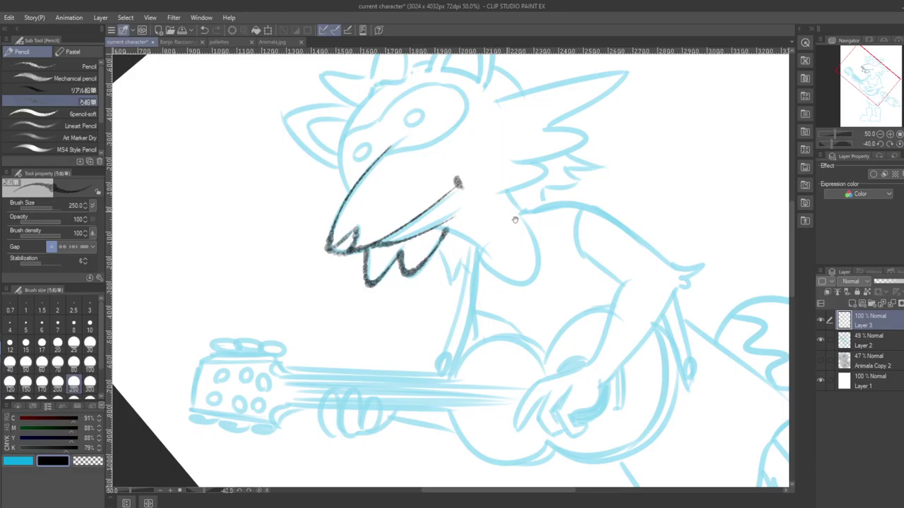
- Outline the forehead from the muzzle to the hair tuft, and add the short crown line beside the ear
drag(515, 220, 617, 362)
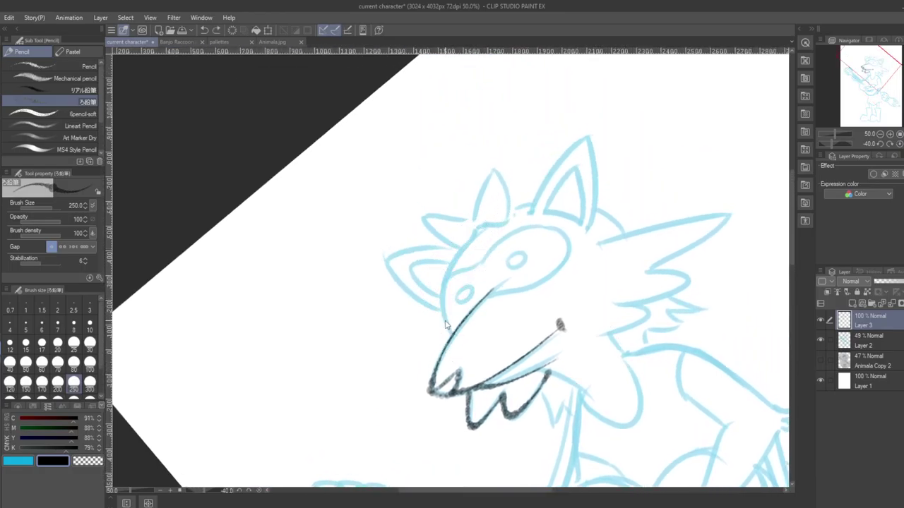
drag(448, 335, 490, 227)
key(ctrl+z)
mouse_move(449, 333)
mouse_down()
mouse_move(493, 235)
mouse_move(533, 197)
mouse_up()
key(ctrl+z)
key(minus)
key(minus)
key(minus)
key(minus)
key(minus)
key(minus)
key(minus)
key(minus)
key(minus)
key(minus)
key(minus)
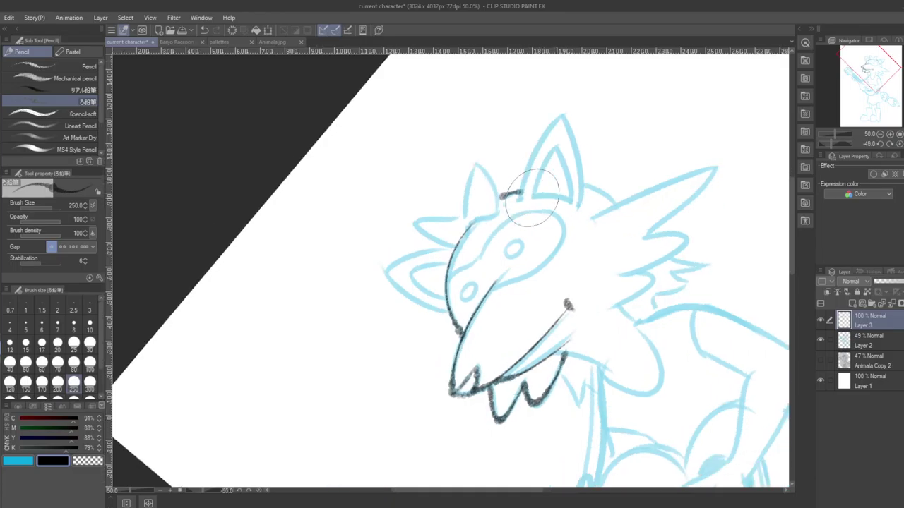
- Outline the back of the head, the long cheek spike and the jagged fur tufts beneath it
drag(591, 204, 633, 345)
mouse_move(529, 255)
mouse_down()
mouse_move(556, 248)
mouse_move(607, 150)
mouse_move(555, 263)
mouse_move(599, 145)
mouse_move(599, 247)
mouse_move(637, 229)
mouse_move(622, 285)
mouse_move(628, 324)
mouse_up()
key(ctrl+z)
key(ctrl+z)
mouse_move(631, 247)
mouse_down()
mouse_move(662, 227)
mouse_move(651, 246)
mouse_move(658, 239)
mouse_move(638, 241)
mouse_move(665, 224)
mouse_move(650, 249)
mouse_move(670, 247)
mouse_move(654, 284)
mouse_move(674, 275)
mouse_up()
key(ctrl+z)
drag(667, 409, 531, 374)
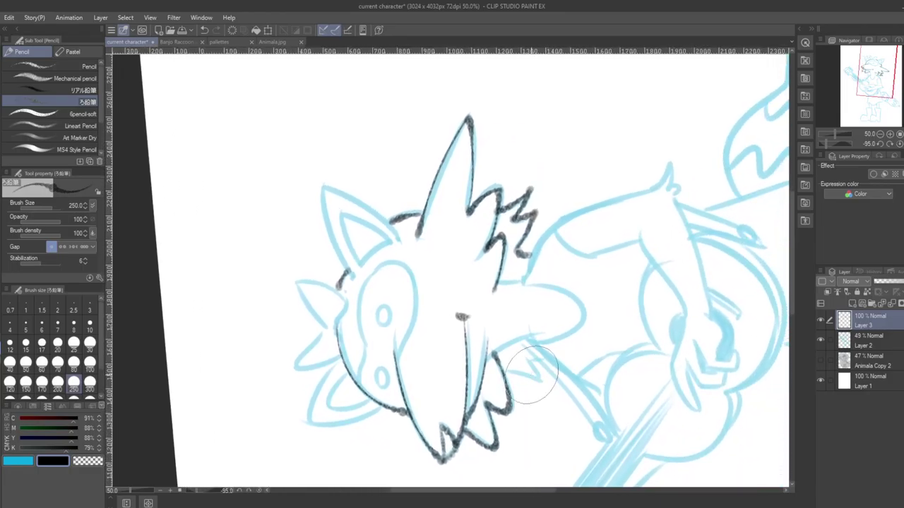
- Draw both sides of the neck and the rounded U-shaped neckline of the top
key(minus)
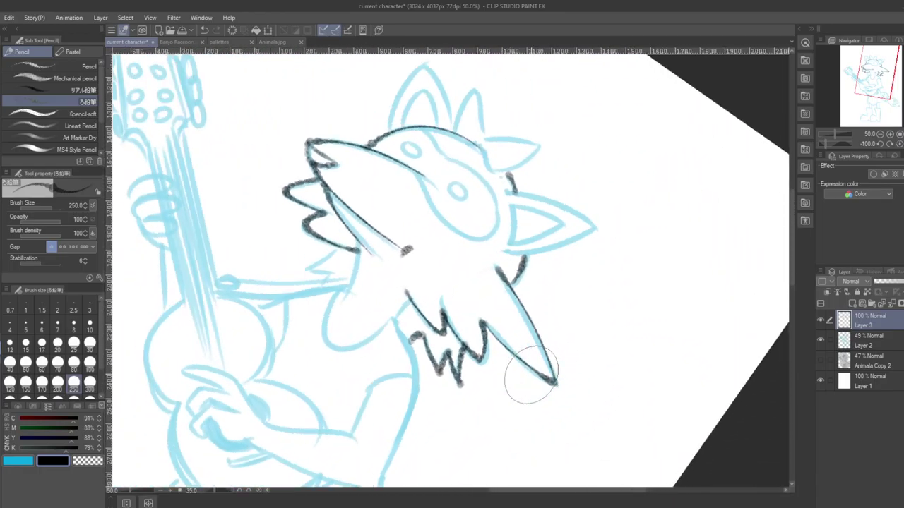
key(minus)
drag(446, 397, 529, 281)
drag(443, 184, 458, 226)
mouse_move(513, 200)
mouse_down()
mouse_move(528, 240)
mouse_move(478, 213)
mouse_up()
mouse_move(411, 222)
mouse_down()
mouse_move(452, 271)
mouse_move(470, 218)
mouse_up()
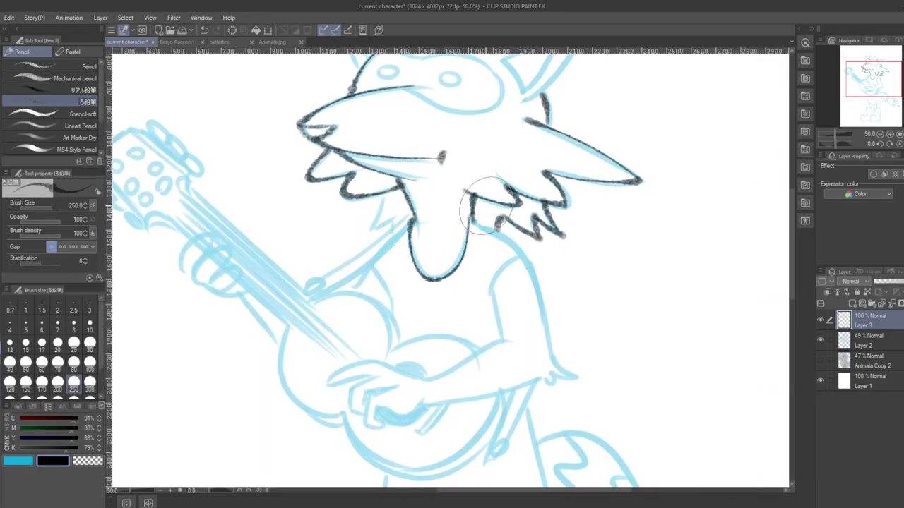
key(ctrl+z)
mouse_move(413, 219)
mouse_down()
mouse_move(459, 266)
mouse_move(476, 223)
mouse_up()
key(ctrl+z)
mouse_move(412, 220)
mouse_down()
mouse_move(476, 221)
mouse_move(607, 259)
mouse_up()
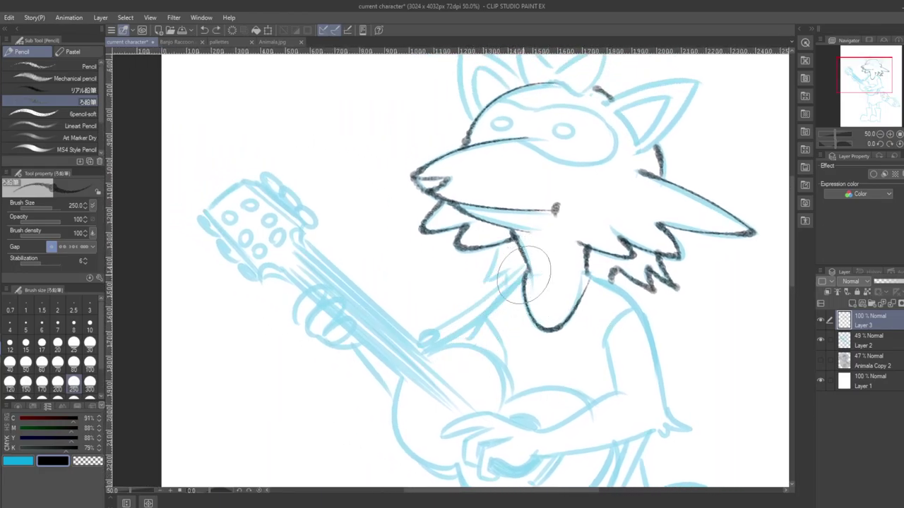
- Outline the far shoulder and the near arm's outer edge from the neck down to the elbow
mouse_move(524, 270)
mouse_down()
mouse_move(468, 345)
mouse_move(525, 274)
mouse_up()
key(ctrl+z)
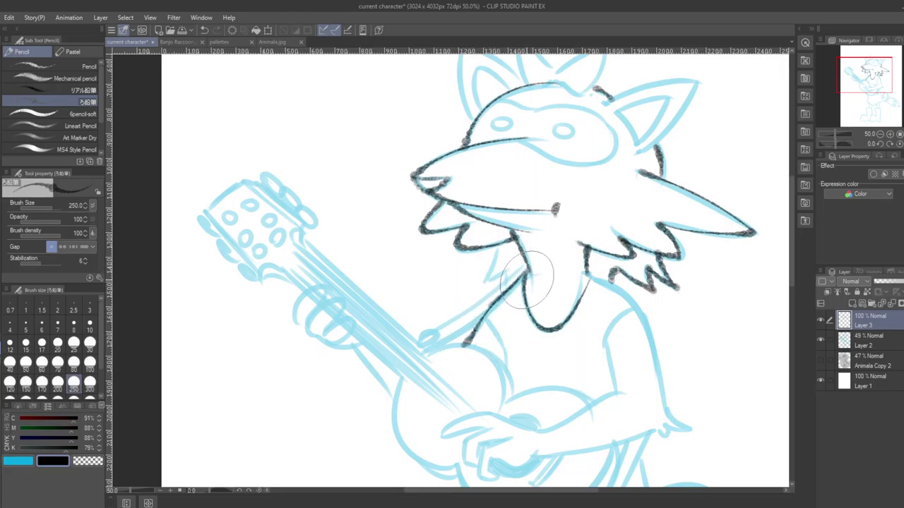
key(ctrl+z)
drag(465, 344, 526, 273)
drag(640, 355, 493, 294)
mouse_move(444, 213)
mouse_down()
mouse_move(508, 288)
mouse_move(520, 354)
mouse_up()
key(ctrl+z)
drag(486, 234, 528, 371)
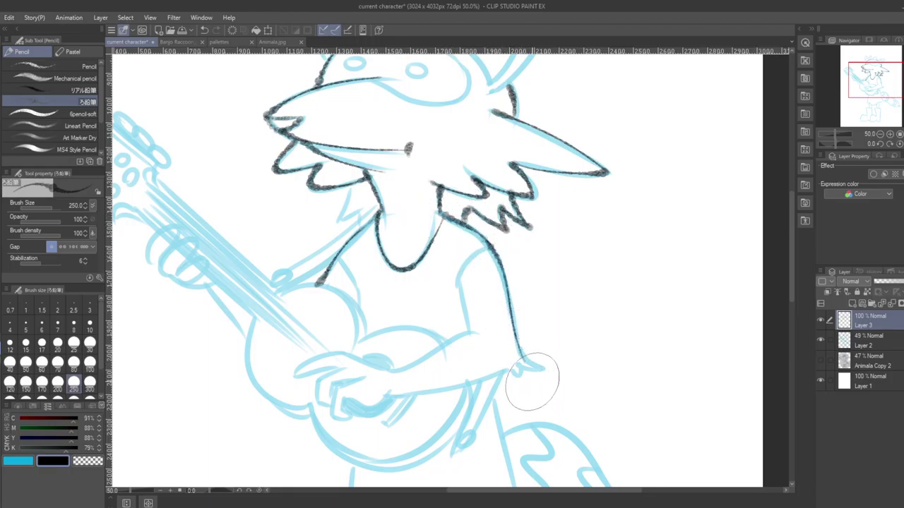
- Draw the curved armholes of the top on both shoulders and the near upper arm's inner edge
drag(457, 285, 490, 251)
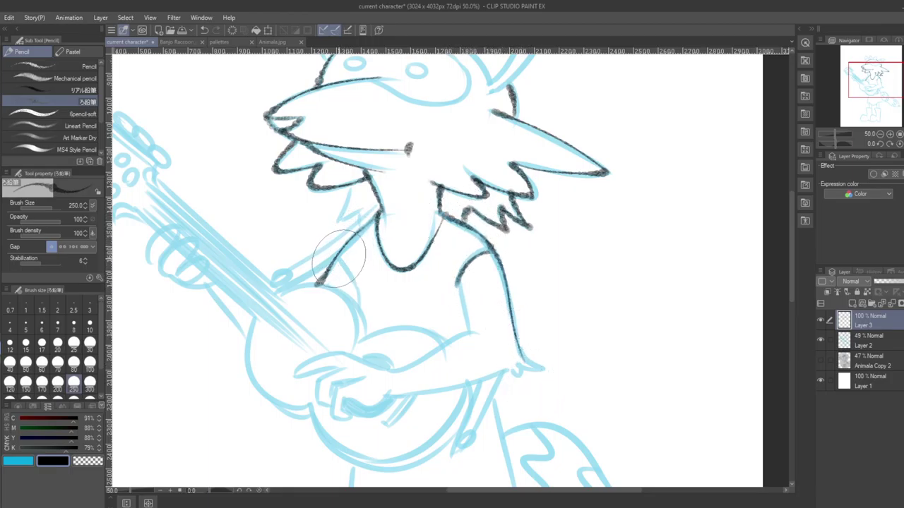
drag(339, 257, 318, 284)
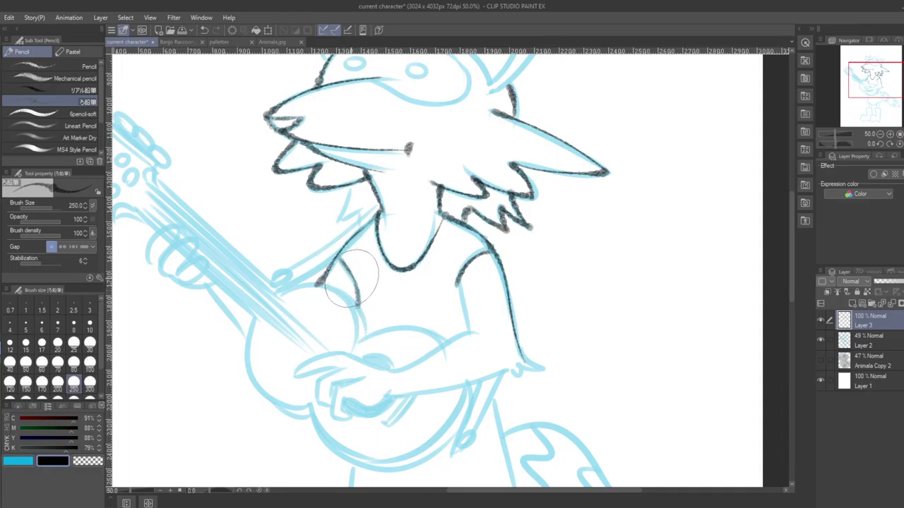
drag(340, 258, 358, 304)
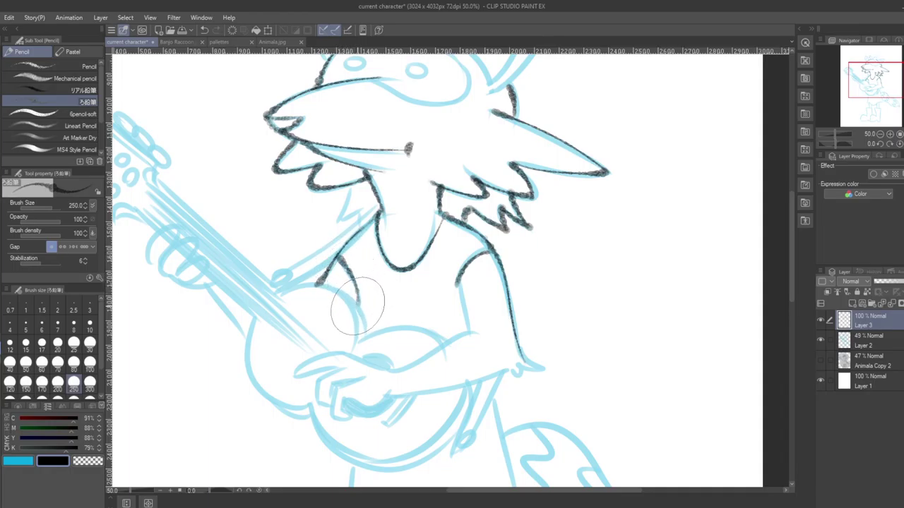
drag(460, 282, 468, 329)
key(ctrl+z)
key(ctrl+z)
drag(459, 281, 466, 328)
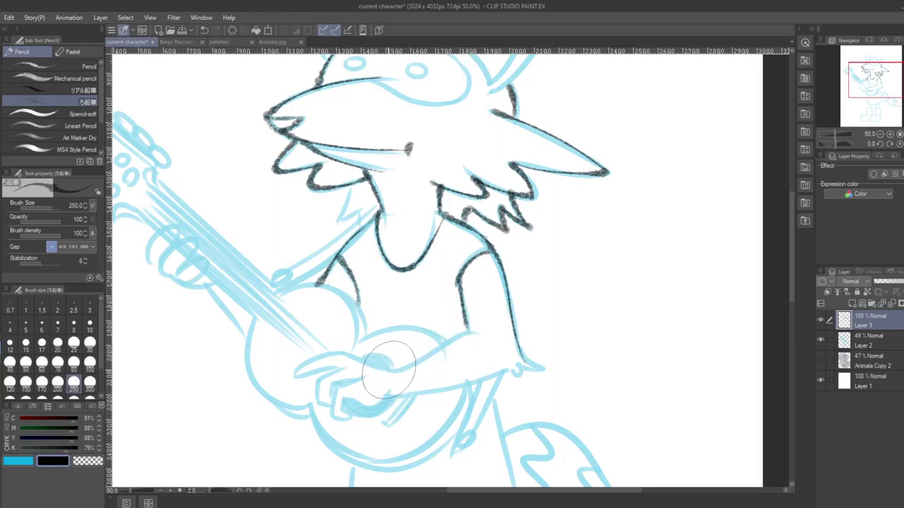
- Outline the upper and lower edges of the strumming forearm, with the fur point at the elbow
drag(388, 370, 477, 332)
drag(523, 401, 655, 346)
mouse_move(521, 340)
mouse_down()
mouse_move(638, 314)
mouse_move(652, 311)
mouse_move(649, 322)
mouse_move(679, 315)
mouse_move(654, 316)
mouse_up()
key(ctrl+z)
key(ctrl+z)
drag(549, 398, 664, 380)
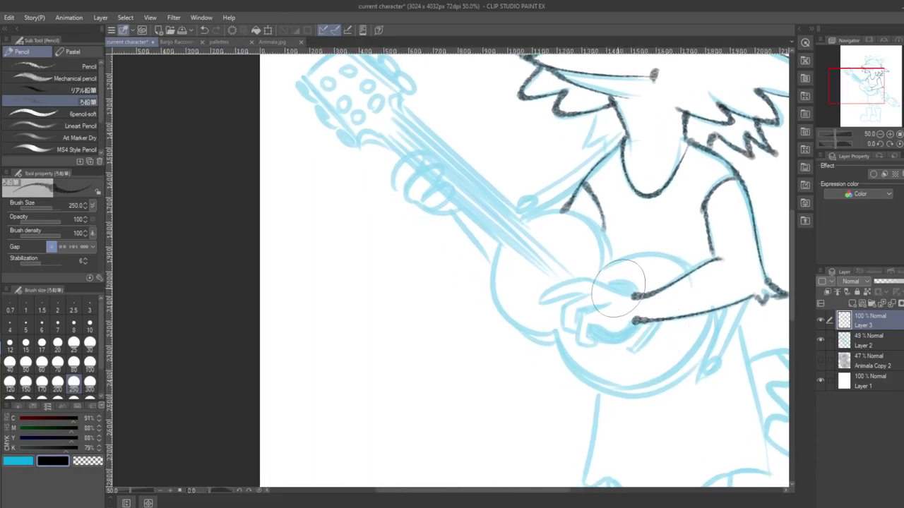
- Outline the first curled finger of the strumming hand over the instrument's body
key(minus)
key(minus)
key(minus)
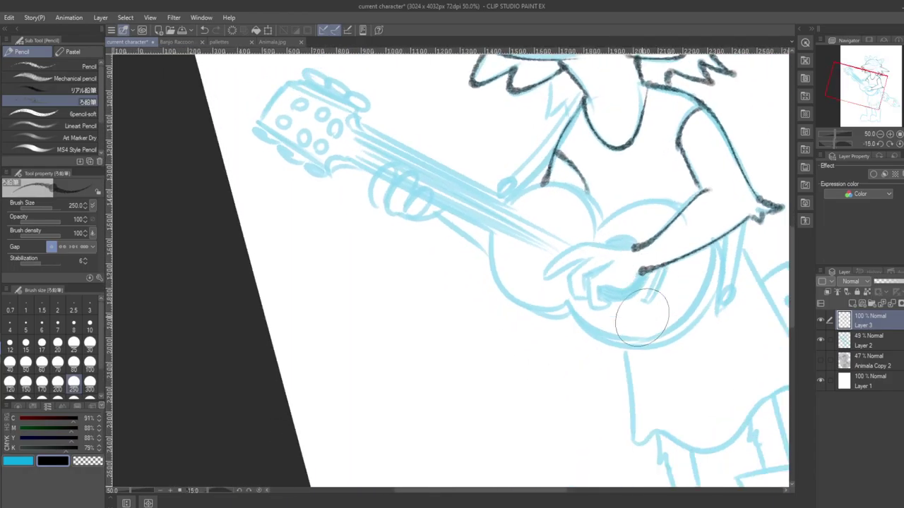
mouse_move(590, 258)
mouse_down()
mouse_move(569, 278)
mouse_move(573, 295)
mouse_move(586, 298)
mouse_move(592, 285)
mouse_move(599, 305)
mouse_move(615, 296)
mouse_move(610, 304)
mouse_up()
key(ctrl+z)
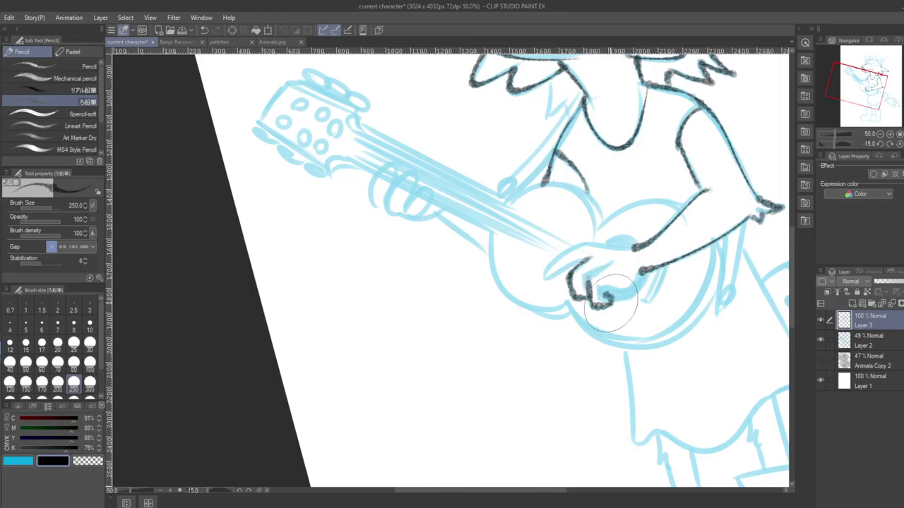
key(ctrl+z)
- Set the brush size to 150, finish outlining the strumming hand, and erase the rough line ends at its wrist
click(31, 384)
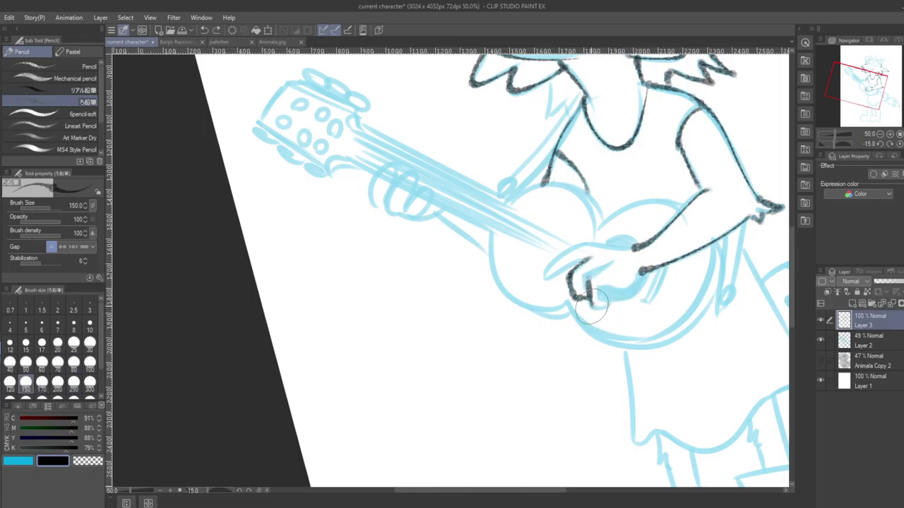
drag(610, 287, 649, 278)
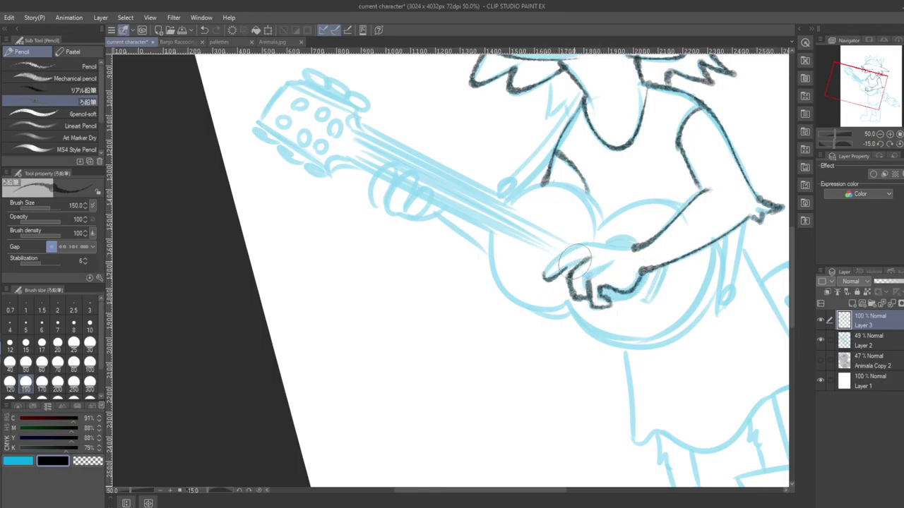
mouse_move(546, 272)
mouse_down()
mouse_move(578, 243)
mouse_move(639, 247)
mouse_up()
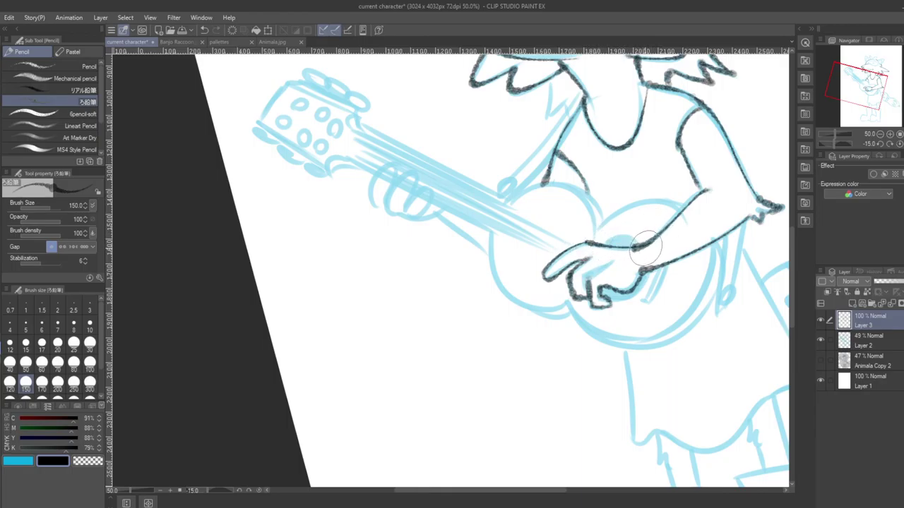
key(e)
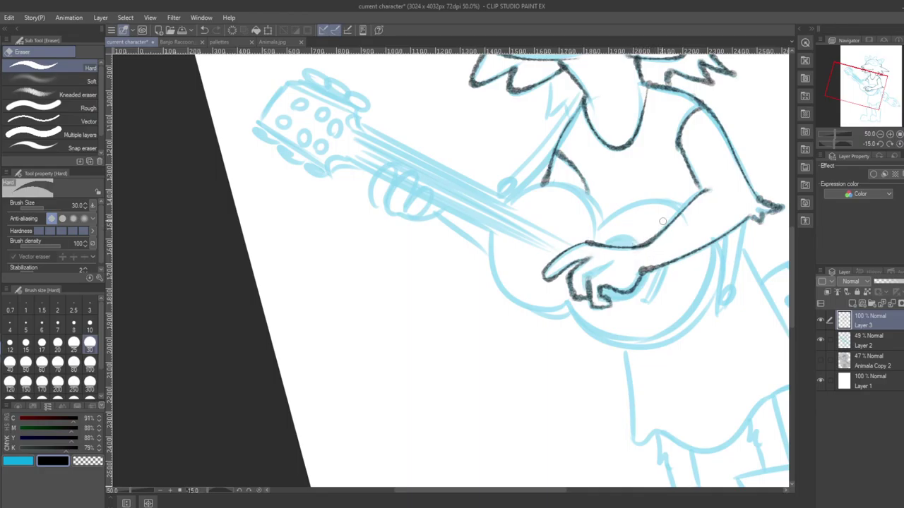
- Outline the pointed hair tufts on top of the head and the outer shape of the near ear with the pencil
key(p)
scroll(682, 361, up, 10)
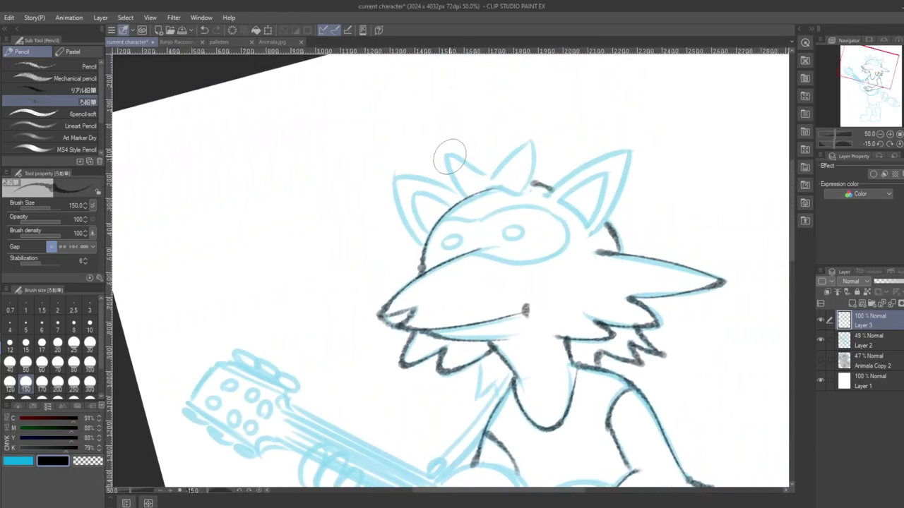
mouse_move(446, 156)
mouse_down()
mouse_move(466, 197)
mouse_move(529, 141)
mouse_move(526, 191)
mouse_move(621, 152)
mouse_move(594, 232)
mouse_up()
key(ctrl+z)
drag(627, 151, 597, 231)
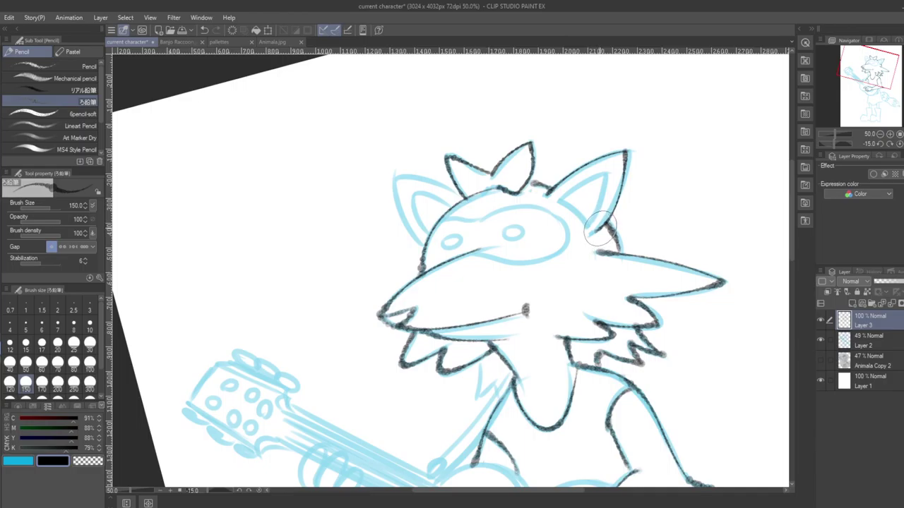
- Outline the inner shape of the near ear, and the outer and inner shapes of the far ear
mouse_move(565, 198)
mouse_down()
mouse_move(586, 209)
mouse_move(605, 175)
mouse_move(587, 222)
mouse_up()
key(ctrl+z)
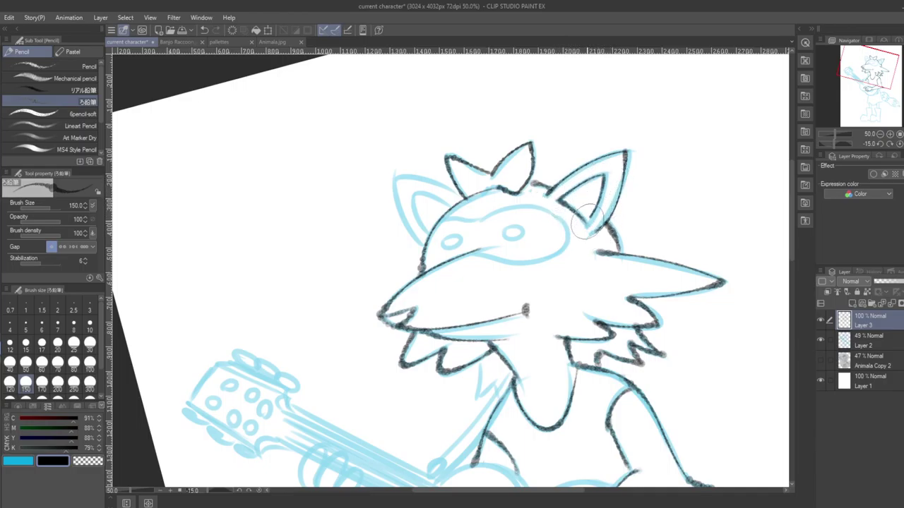
drag(401, 180, 412, 235)
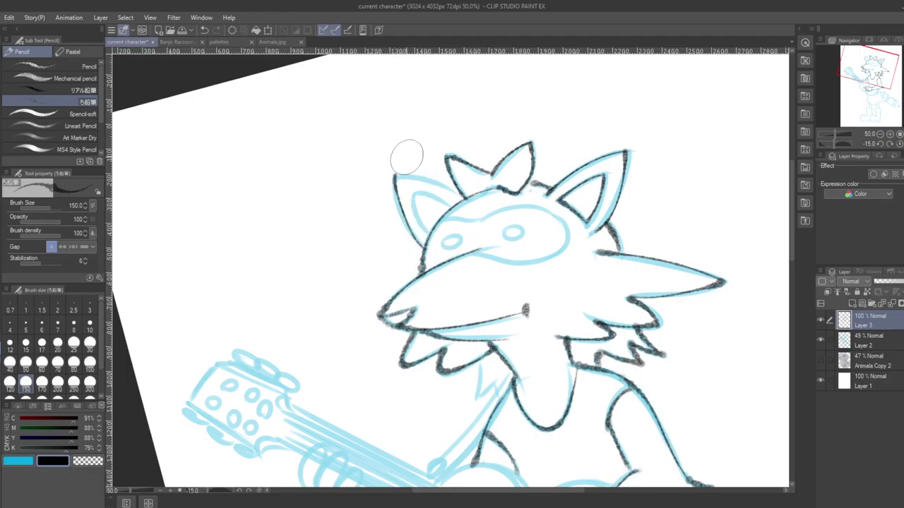
drag(394, 175, 462, 199)
drag(394, 173, 460, 197)
mouse_move(427, 238)
mouse_down()
mouse_move(413, 192)
mouse_move(450, 208)
mouse_up()
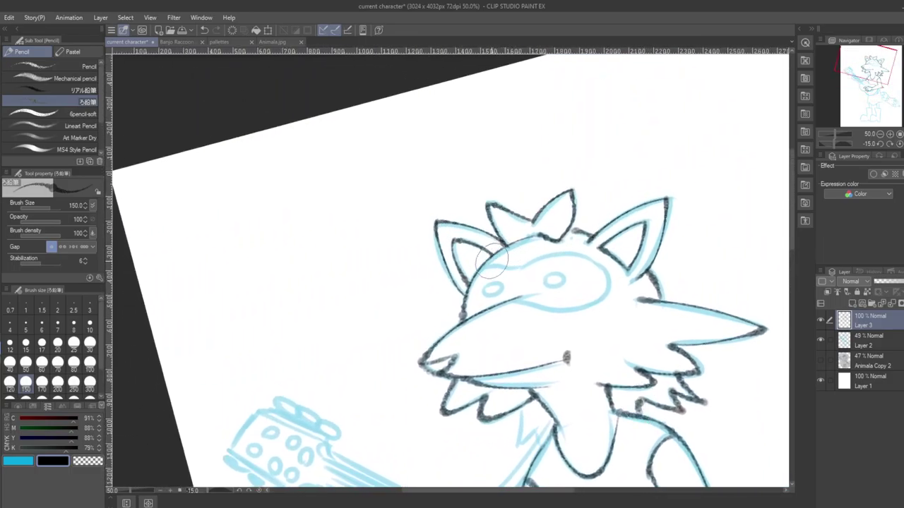
- Outline the upper and lower edges of the eye mask across the raccoon's face
mouse_move(464, 283)
mouse_down()
mouse_move(529, 266)
mouse_move(597, 305)
mouse_up()
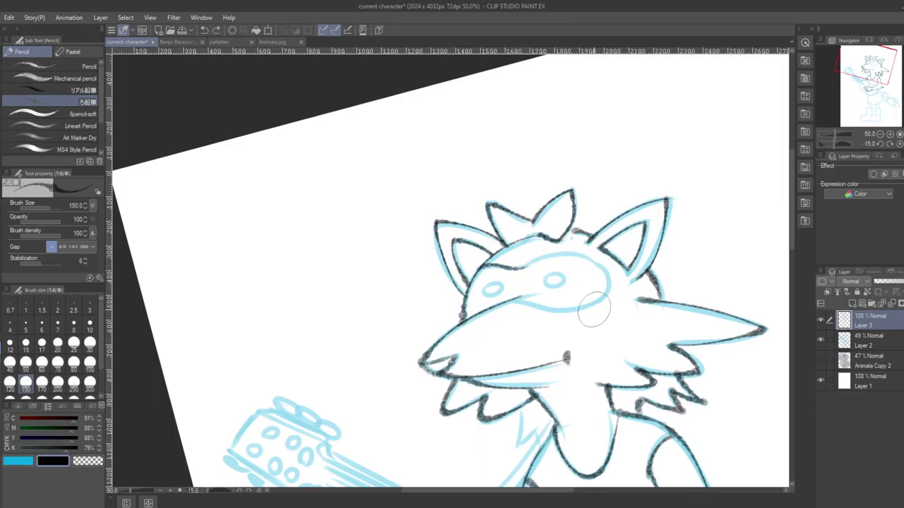
key(ctrl+z)
drag(529, 265, 606, 276)
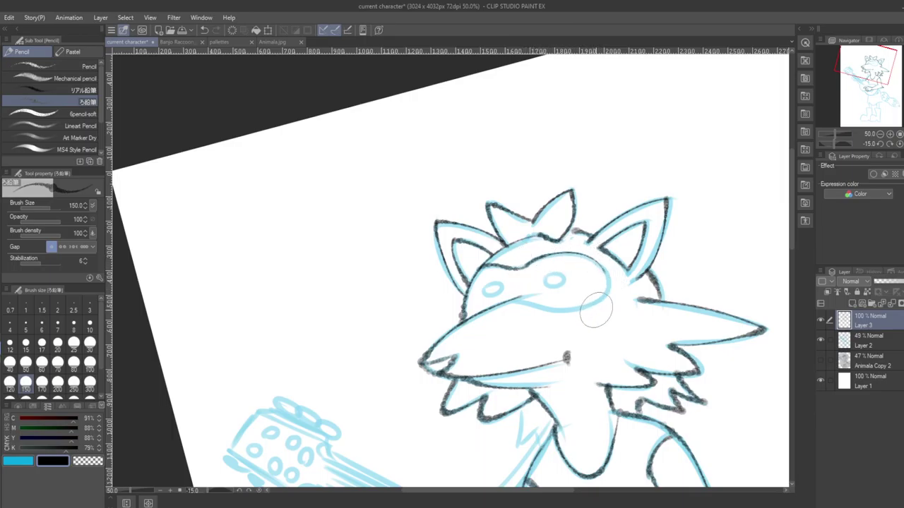
mouse_move(526, 300)
mouse_down()
mouse_move(596, 250)
mouse_move(544, 308)
mouse_move(604, 281)
mouse_up()
key(ctrl+z)
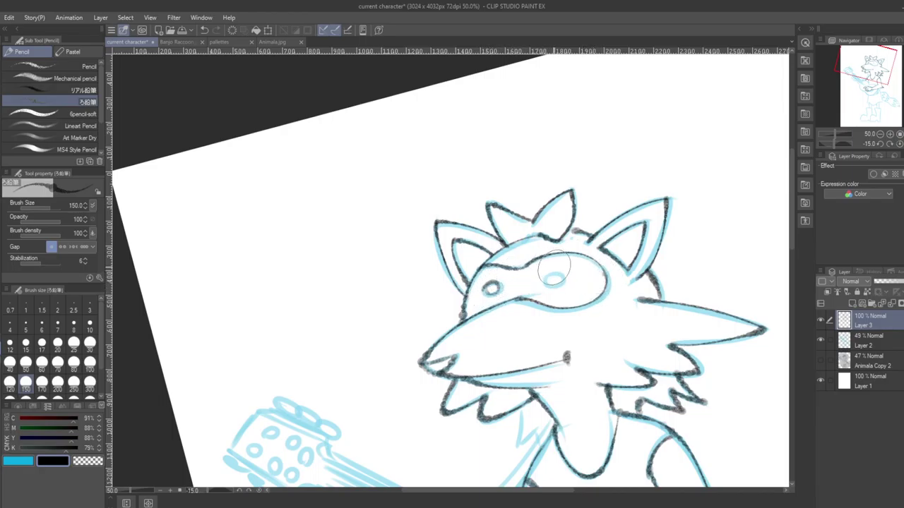
- Draw both small oval eyes inside the mask and the pointed fur tuft under the jaw beside the neck
key(ctrl+z)
drag(482, 290, 487, 293)
drag(547, 280, 558, 274)
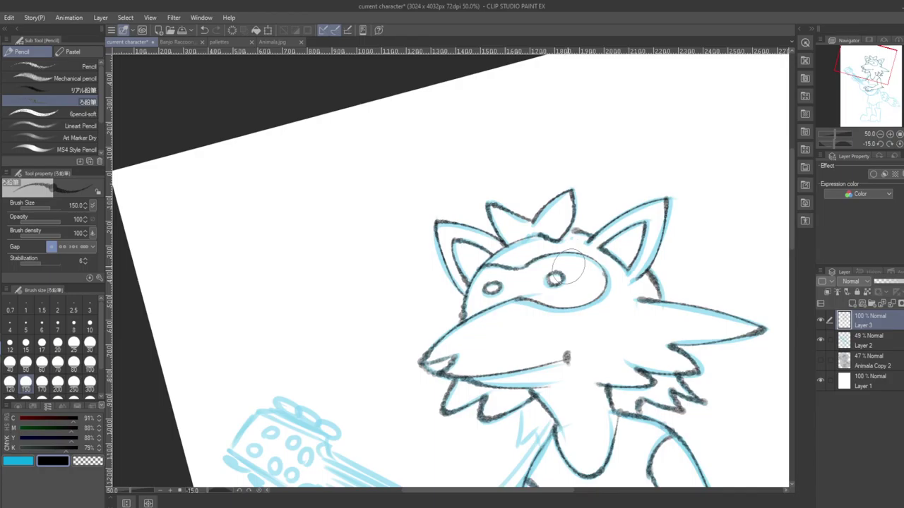
drag(627, 433, 591, 342)
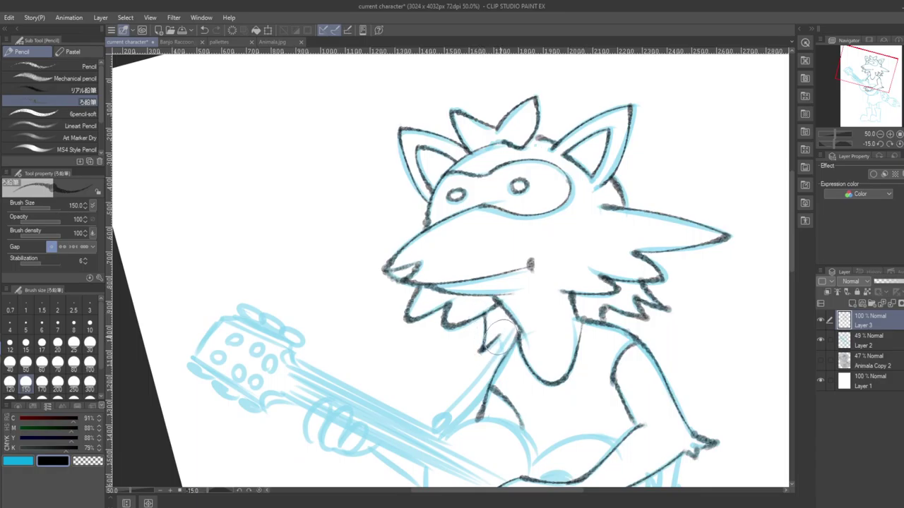
drag(503, 337, 472, 269)
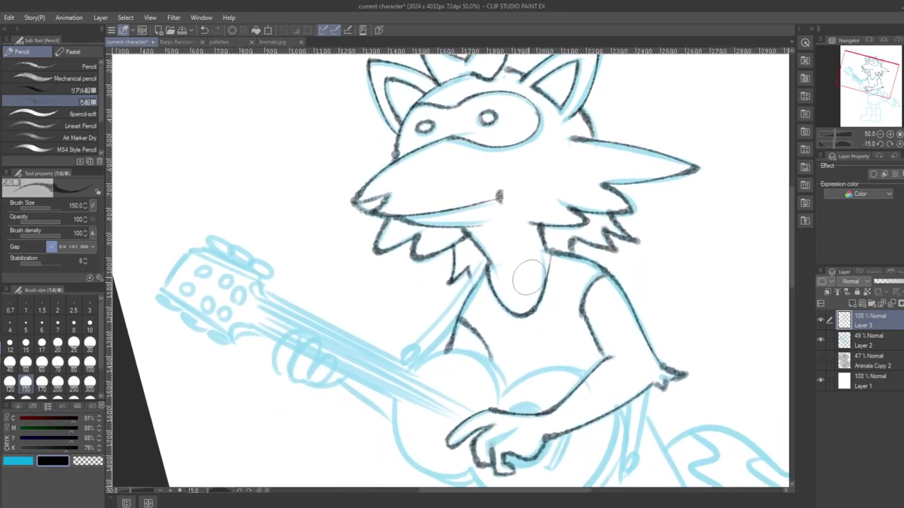
- Outline the upper end of the instrument strap, from the neck down to its rounded tip with the small oval button
drag(528, 279, 564, 244)
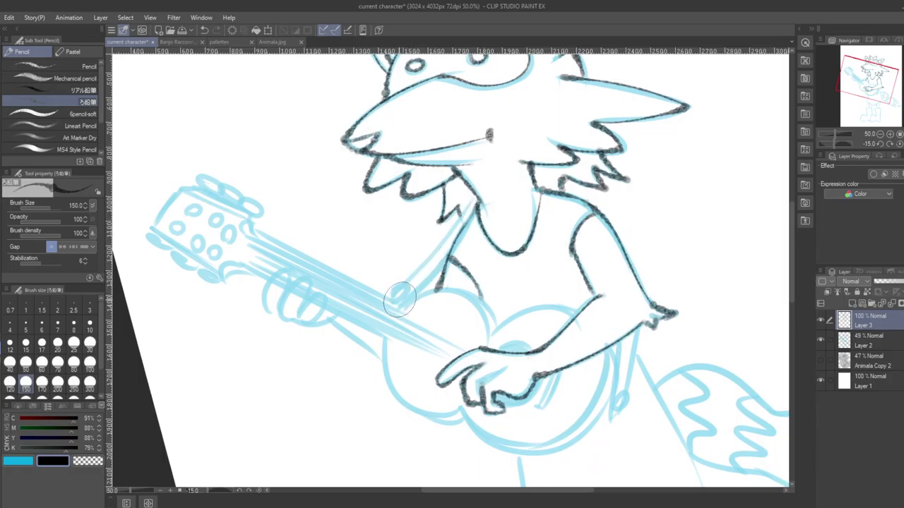
mouse_move(398, 298)
mouse_down()
mouse_move(403, 276)
mouse_move(398, 283)
mouse_move(473, 185)
mouse_up()
key(ctrl+z)
drag(409, 286, 477, 198)
key(ctrl+z)
drag(410, 287, 472, 202)
key(ctrl+z)
key(ctrl+z)
key(ctrl+z)
drag(399, 293, 472, 201)
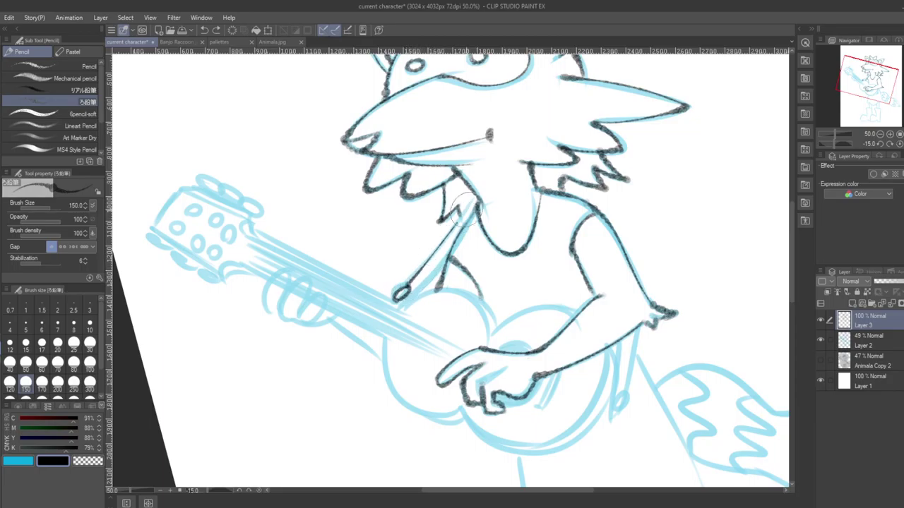
drag(397, 304, 443, 259)
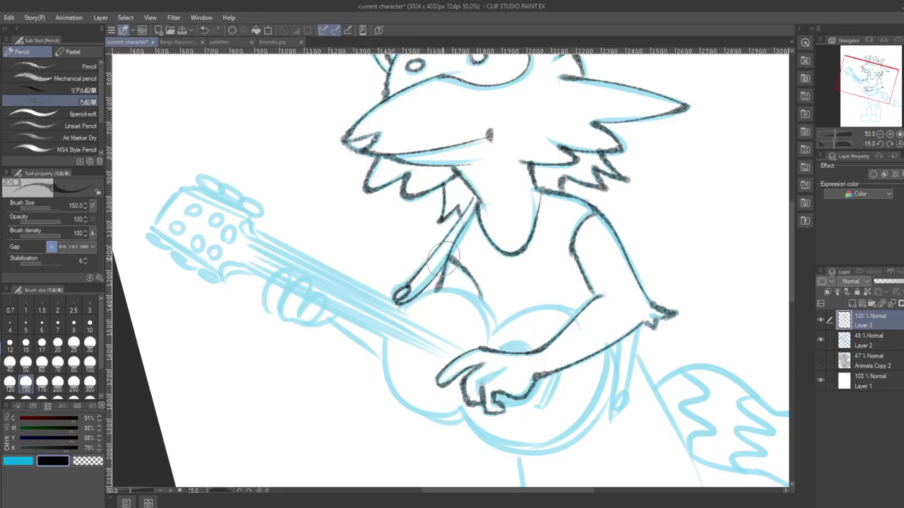
- Outline the lower end of the instrument strap below the forearm, with its oval button and rounded tip
drag(647, 406, 546, 357)
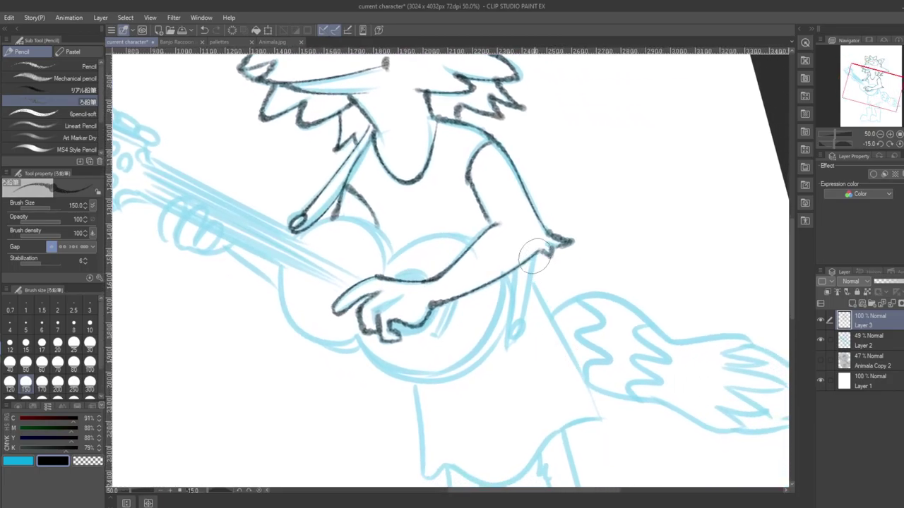
drag(513, 271, 505, 341)
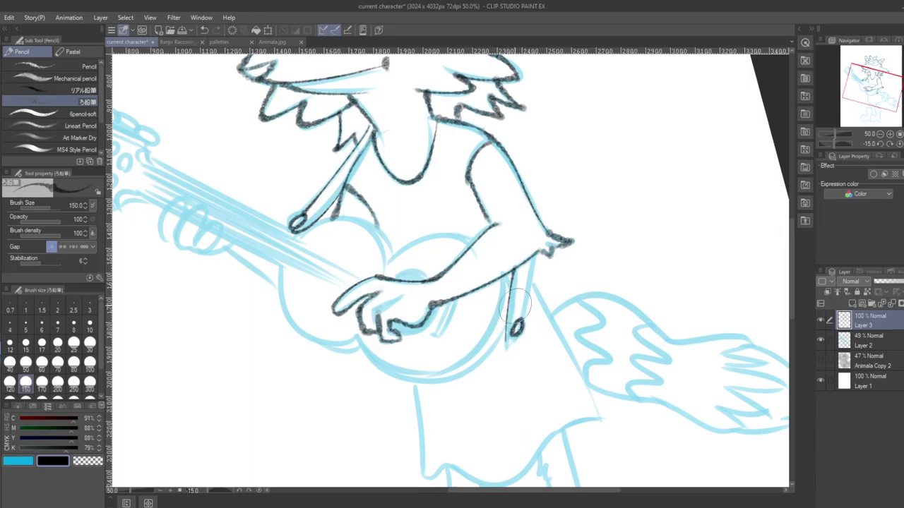
key(ctrl+z)
mouse_move(511, 271)
mouse_down()
mouse_move(500, 346)
mouse_move(502, 309)
mouse_move(497, 334)
mouse_move(512, 335)
mouse_move(522, 314)
mouse_move(521, 323)
mouse_move(512, 337)
mouse_move(530, 255)
mouse_move(515, 320)
mouse_up()
key(ctrl+z)
key(ctrl+z)
key(ctrl+z)
drag(531, 259, 519, 319)
- Outline the lower part of the shirt, with both side edges and the wavy hem between them
mouse_move(529, 367)
mouse_down()
mouse_move(551, 261)
mouse_move(488, 409)
mouse_move(474, 406)
mouse_up()
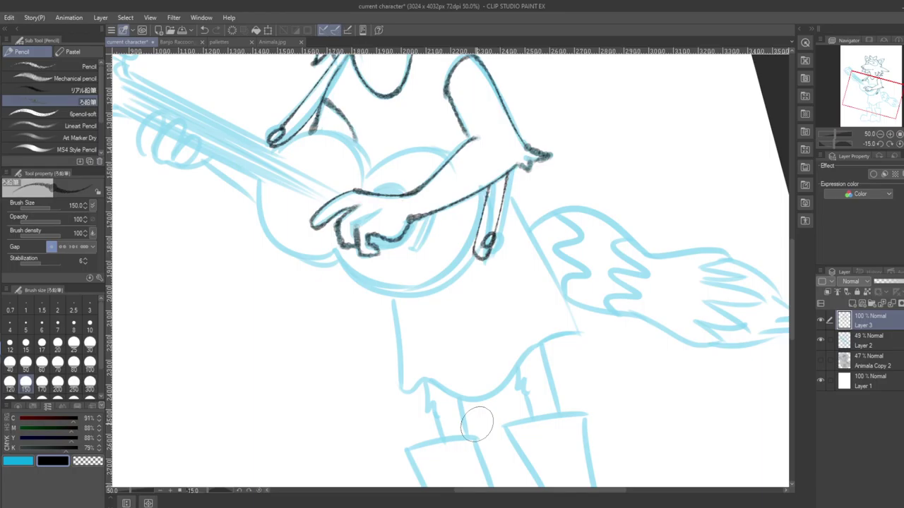
mouse_move(393, 299)
mouse_down()
mouse_move(400, 388)
mouse_move(508, 369)
mouse_up()
key(ctrl+z)
mouse_move(429, 385)
mouse_down()
mouse_move(504, 384)
mouse_move(549, 334)
mouse_move(526, 354)
mouse_move(577, 333)
mouse_move(574, 324)
mouse_move(530, 345)
mouse_move(578, 332)
mouse_up()
key(ctrl+z)
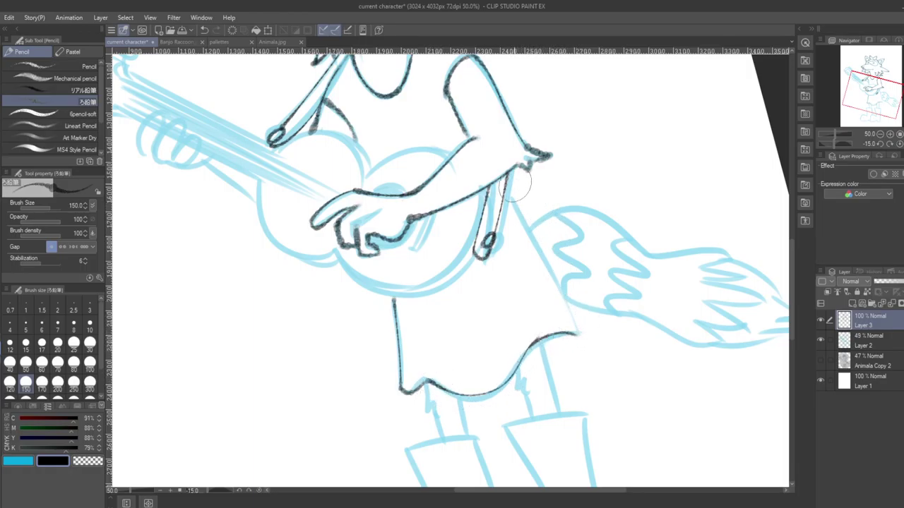
drag(514, 185, 569, 306)
key(ctrl+z)
drag(506, 185, 580, 337)
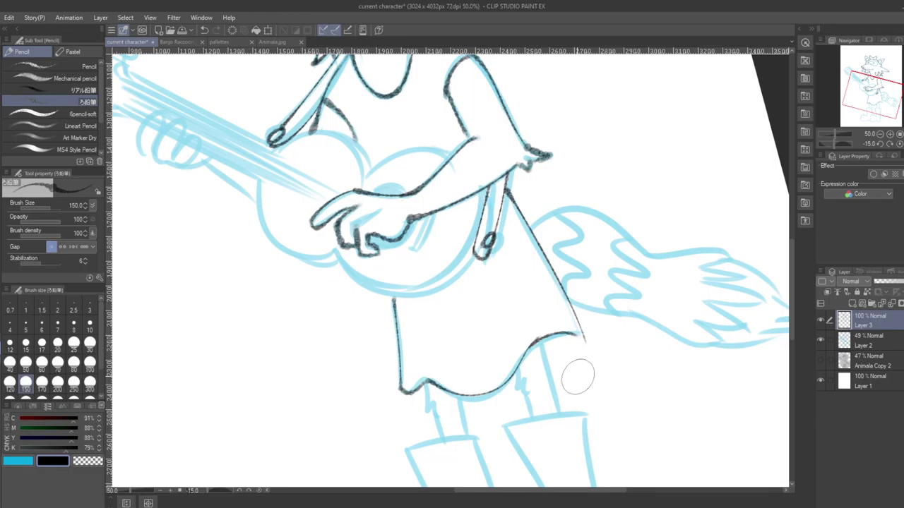
key(ctrl+z)
drag(508, 192, 583, 337)
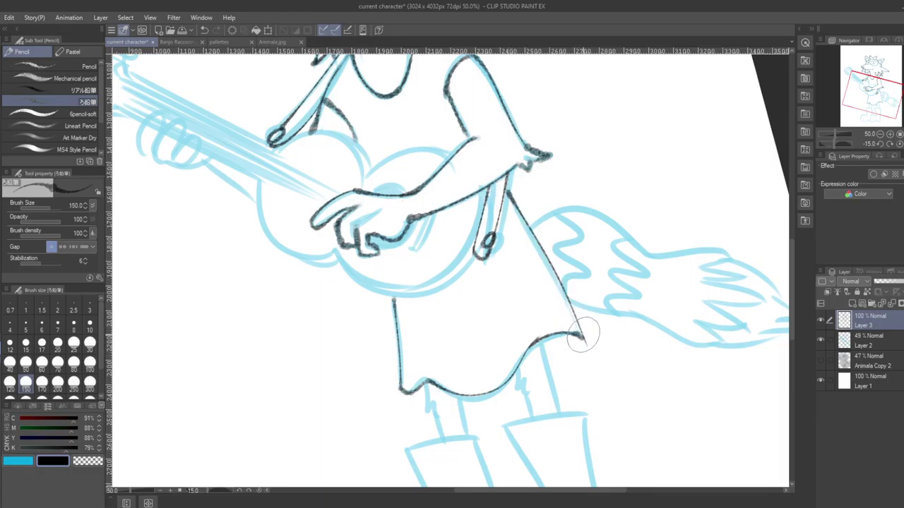
- Draw both legs between the shirt hem and the boots, with jagged fur tufts along their front edges
scroll(586, 339, down, 3)
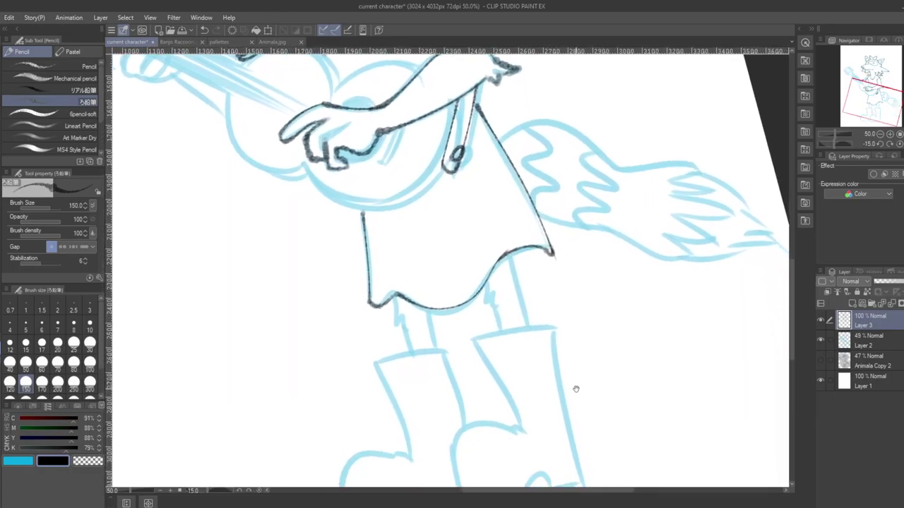
mouse_move(395, 297)
mouse_down()
mouse_move(396, 327)
mouse_move(403, 316)
mouse_move(410, 330)
mouse_up()
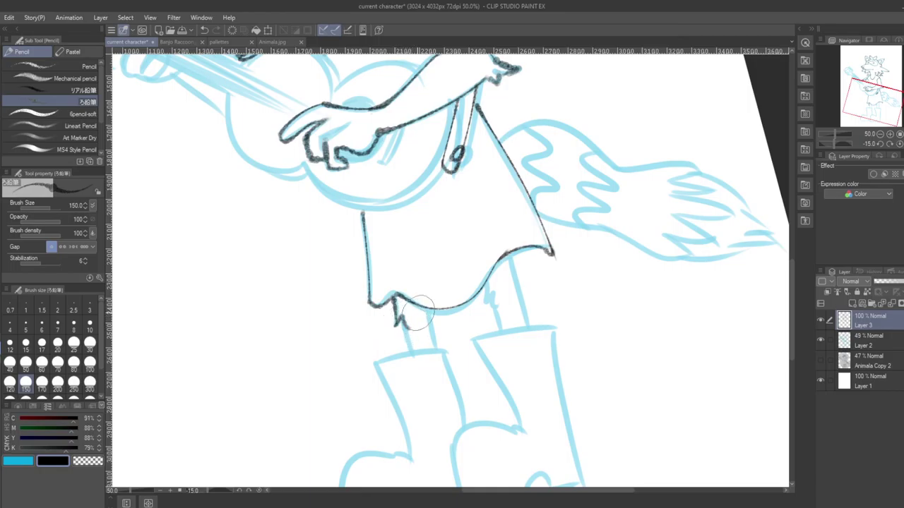
drag(486, 284, 500, 303)
drag(397, 317, 409, 346)
drag(429, 313, 435, 347)
key(ctrl+z)
drag(428, 313, 435, 347)
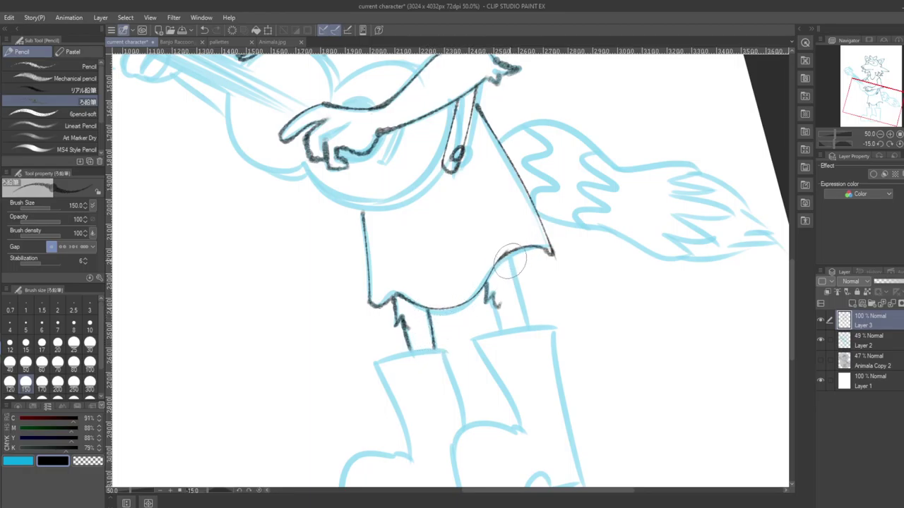
drag(507, 256, 530, 328)
drag(492, 291, 500, 330)
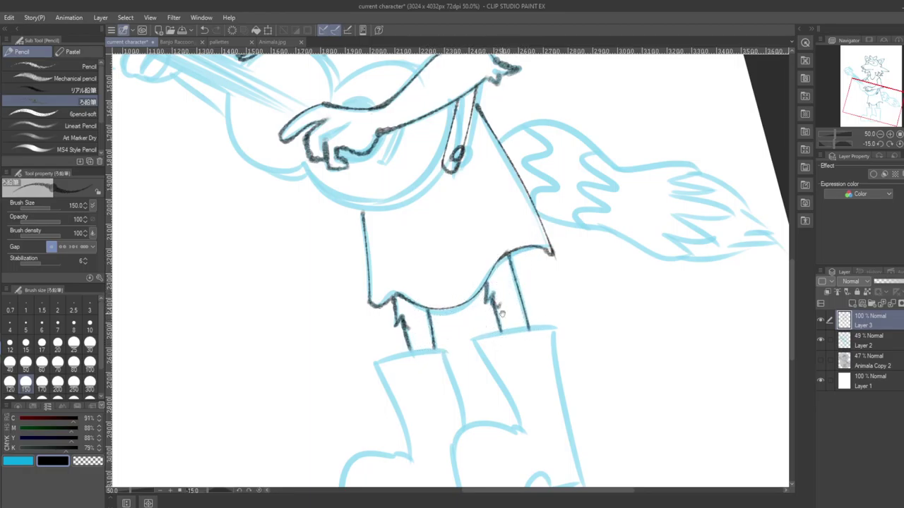
- Rotate the canvas and outline the upper and lower contours of the bushy tail, from the shirt towards its tip
drag(597, 366, 494, 480)
key(minus)
key(minus)
key(minus)
key(minus)
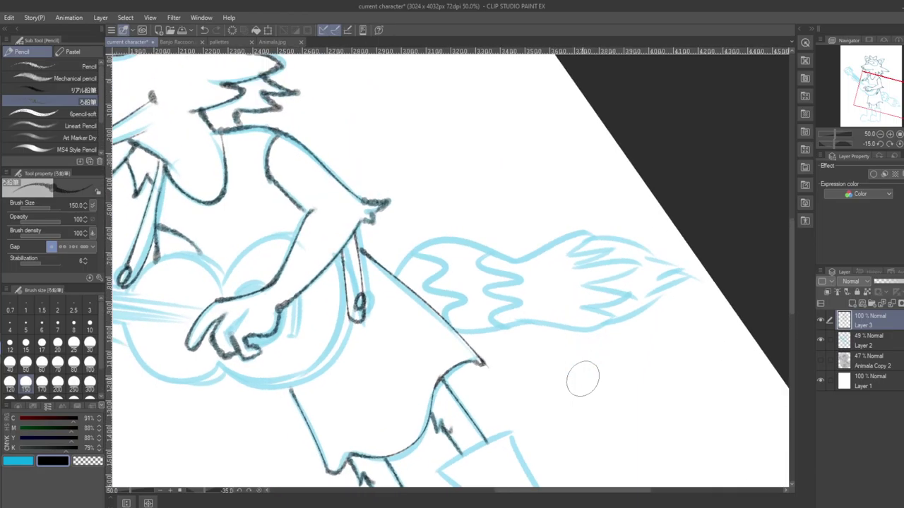
key(minus)
key(minus)
key(minus)
key(minus)
key(minus)
key(minus)
drag(582, 380, 643, 450)
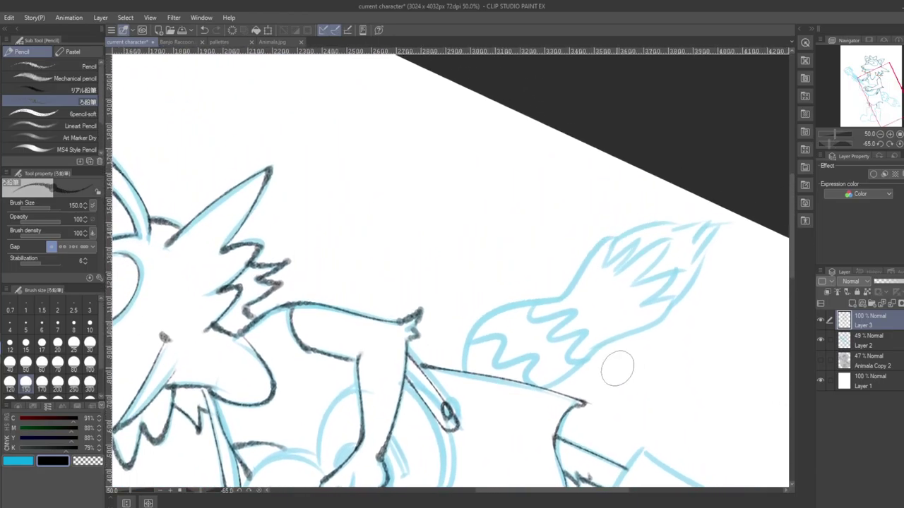
mouse_move(463, 369)
mouse_down()
mouse_move(579, 255)
mouse_move(465, 344)
mouse_move(567, 274)
mouse_move(565, 290)
mouse_move(587, 255)
mouse_move(613, 235)
mouse_up()
key(ctrl+z)
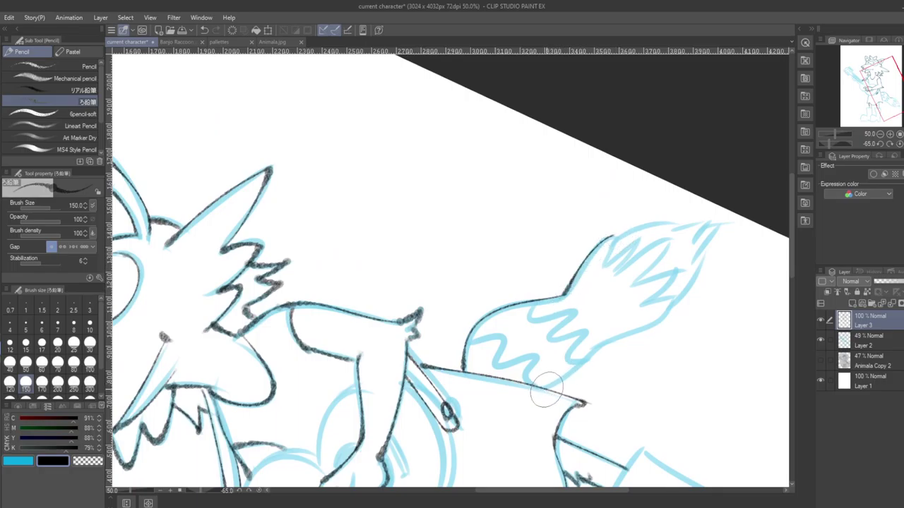
mouse_move(547, 389)
mouse_down()
mouse_move(615, 345)
mouse_move(603, 342)
mouse_move(656, 324)
mouse_move(677, 291)
mouse_up()
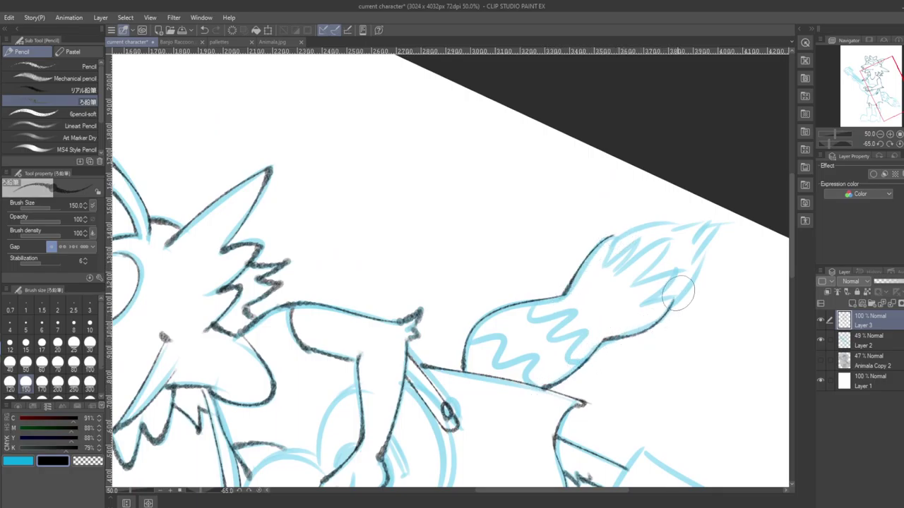
- Draw the pointed tail tip with its zigzag fur marking, and the two zigzag stripe edges near the tail's base
mouse_move(613, 236)
mouse_down()
mouse_move(609, 250)
mouse_move(640, 240)
mouse_move(621, 269)
mouse_move(669, 243)
mouse_move(638, 282)
mouse_move(670, 272)
mouse_move(644, 305)
mouse_move(679, 289)
mouse_move(682, 315)
mouse_move(655, 367)
mouse_up()
mouse_move(579, 303)
mouse_down()
mouse_move(597, 292)
mouse_move(685, 288)
mouse_move(680, 316)
mouse_move(639, 366)
mouse_up()
drag(615, 414, 647, 307)
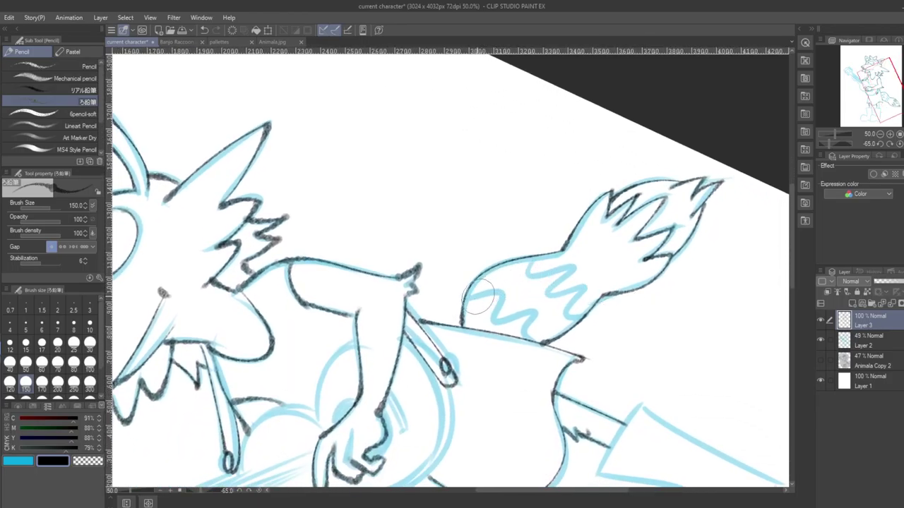
mouse_move(468, 298)
mouse_down()
mouse_move(529, 323)
mouse_move(504, 318)
mouse_move(540, 314)
mouse_move(529, 338)
mouse_up()
key(ctrl+z)
mouse_move(535, 259)
mouse_down()
mouse_move(562, 289)
mouse_move(593, 294)
mouse_move(564, 292)
mouse_move(594, 301)
mouse_up()
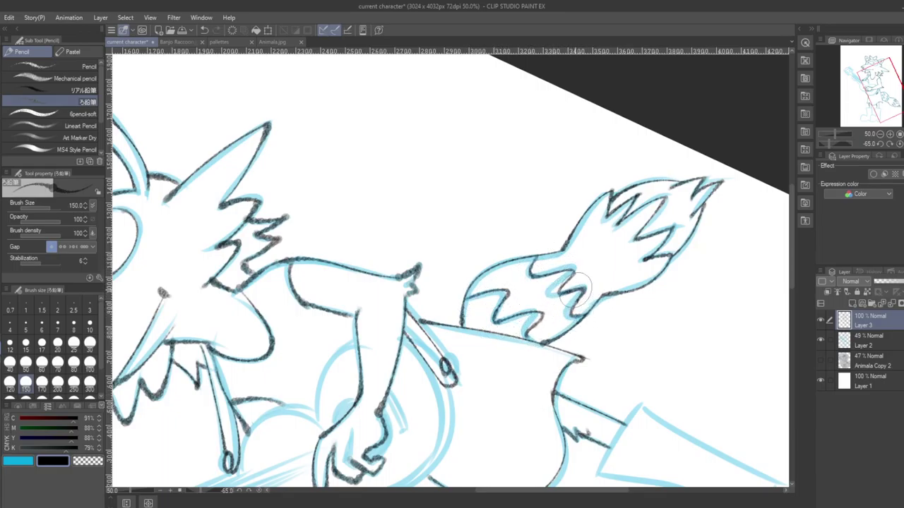
- Rotate the canvas towards the feet and draw the curved top edges of both boots
scroll(572, 286, down, 4)
drag(511, 404, 423, 408)
drag(576, 416, 464, 386)
key(minus)
key(minus)
key(minus)
key(minus)
key(minus)
key(minus)
key(minus)
key(minus)
key(minus)
key(minus)
key(minus)
key(minus)
key(minus)
key(minus)
key(minus)
key(minus)
key(minus)
key(minus)
key(minus)
key(minus)
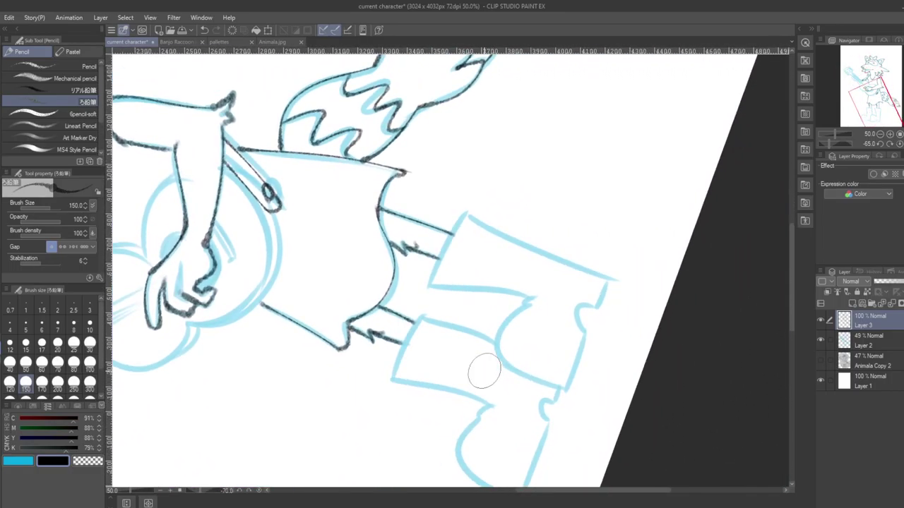
key(minus)
key(minus)
key(minus)
key(minus)
key(minus)
key(minus)
key(minus)
key(minus)
key(minus)
key(minus)
key(minus)
key(minus)
key(minus)
key(minus)
key(minus)
key(minus)
key(minus)
key(minus)
key(minus)
key(minus)
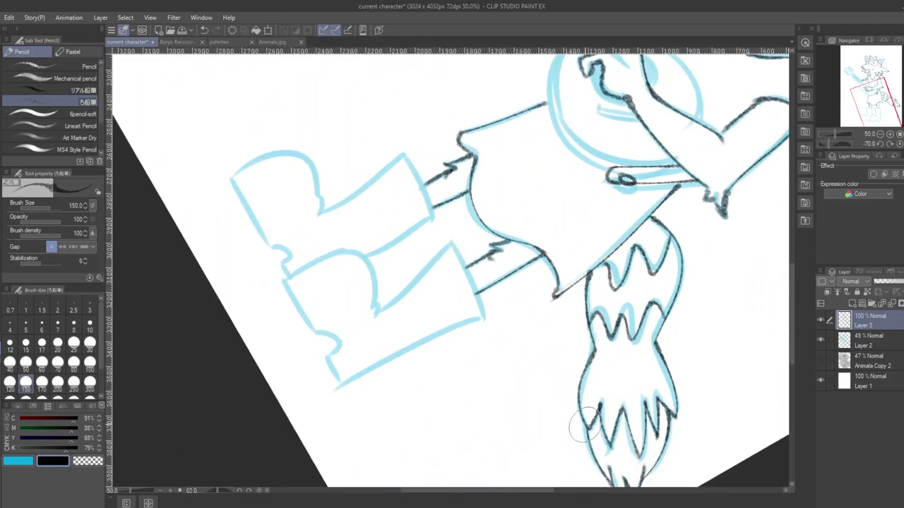
mouse_move(411, 362)
mouse_down()
mouse_move(368, 304)
mouse_move(319, 301)
mouse_move(374, 242)
mouse_up()
key(ctrl+z)
mouse_move(323, 298)
mouse_down()
mouse_move(362, 246)
mouse_move(372, 308)
mouse_move(436, 238)
mouse_up()
key(ctrl+z)
drag(383, 297, 445, 238)
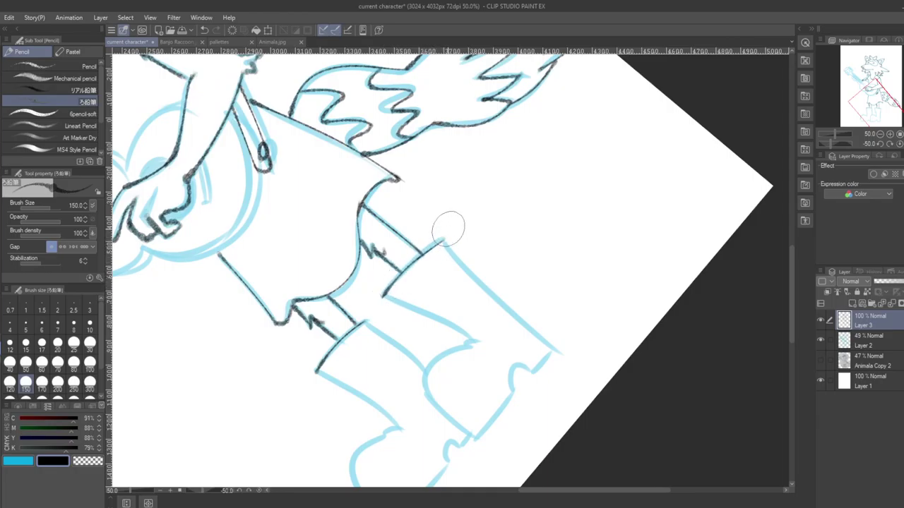
key(ctrl+z)
drag(384, 298, 439, 238)
- Outline the front and back edges of the far boot's shaft, down to the crease at the ankle
drag(431, 319, 431, 238)
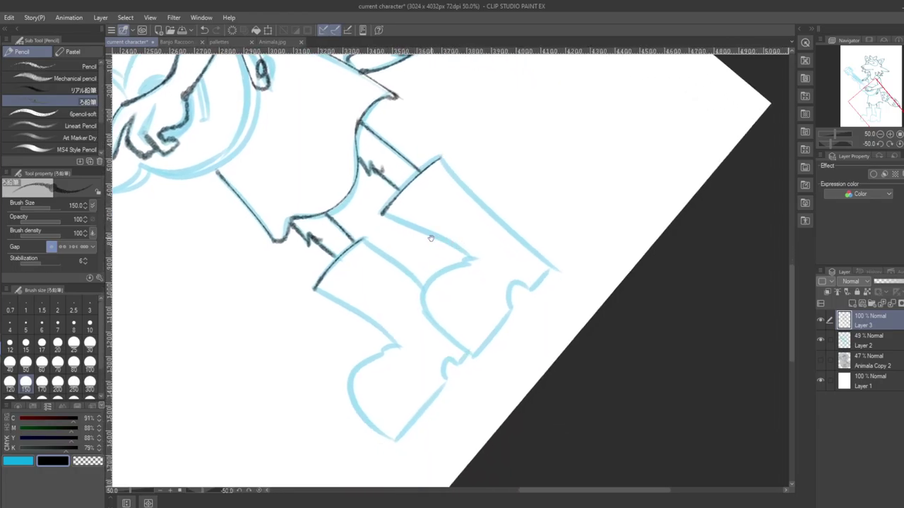
drag(365, 240, 423, 285)
key(ctrl+z)
drag(365, 240, 422, 285)
drag(314, 289, 398, 346)
key(ctrl+z)
mouse_move(314, 290)
mouse_down()
mouse_move(402, 346)
mouse_move(365, 357)
mouse_move(371, 417)
mouse_up()
key(ctrl+z)
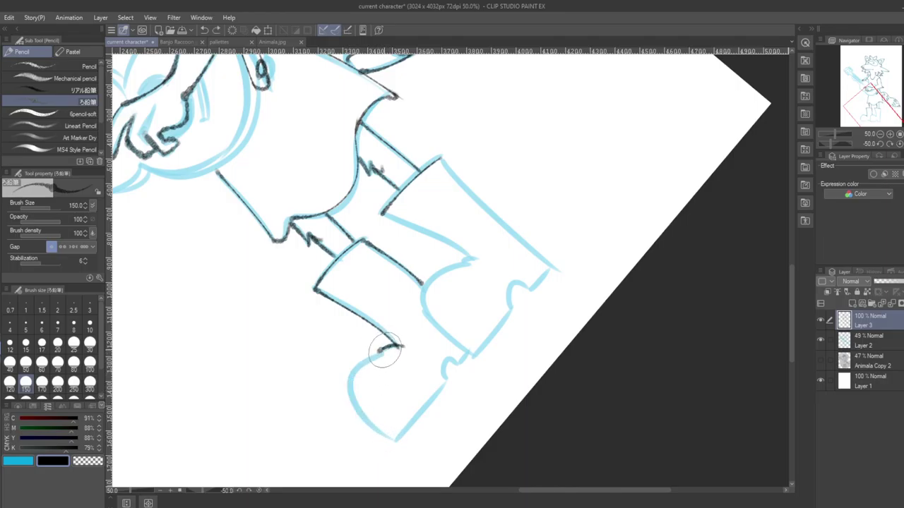
- Outline the far boot's rounded toe, its sole, and the notch at the heel
drag(382, 350, 383, 429)
key(ctrl+z)
key(ctrl+z)
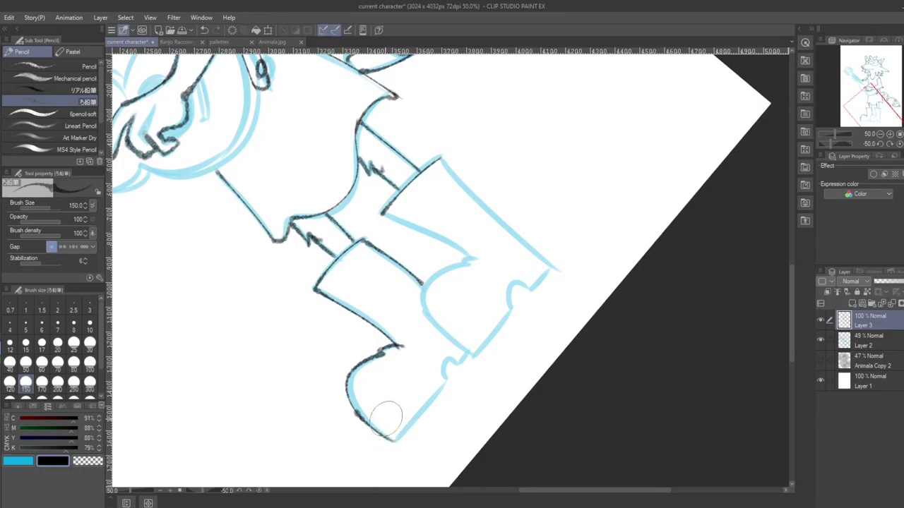
key(ctrl+z)
mouse_move(360, 417)
mouse_down()
mouse_move(394, 441)
mouse_move(440, 367)
mouse_move(447, 372)
mouse_move(471, 344)
mouse_up()
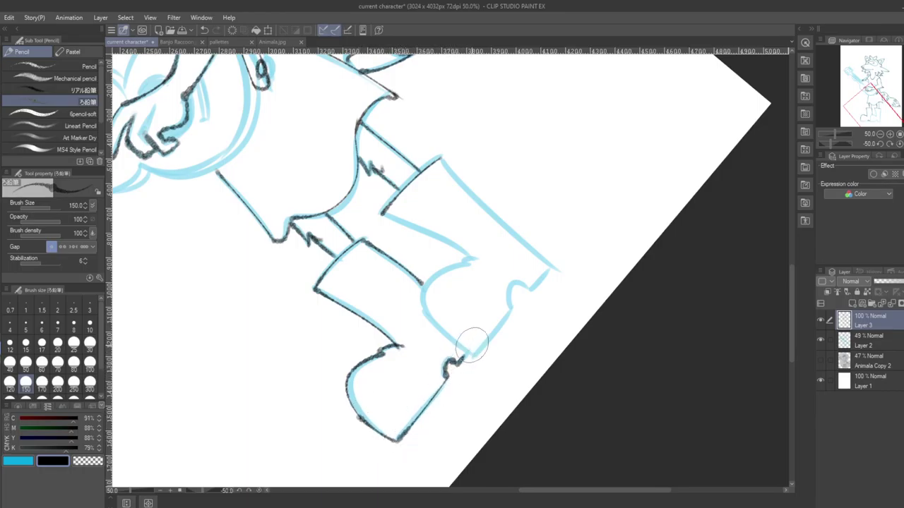
- Outline the remaining boot's rounded toe, sole and heel notch, and draw the front edge of its shaft down to the ankle crease
drag(466, 263, 430, 325)
key(ctrl+z)
mouse_move(466, 264)
mouse_down()
mouse_move(432, 328)
mouse_move(463, 262)
mouse_up()
key(ctrl+z)
key(ctrl+z)
drag(426, 317, 468, 263)
mouse_move(428, 317)
mouse_down()
mouse_move(479, 351)
mouse_move(511, 298)
mouse_move(549, 268)
mouse_move(478, 317)
mouse_up()
drag(335, 275, 427, 322)
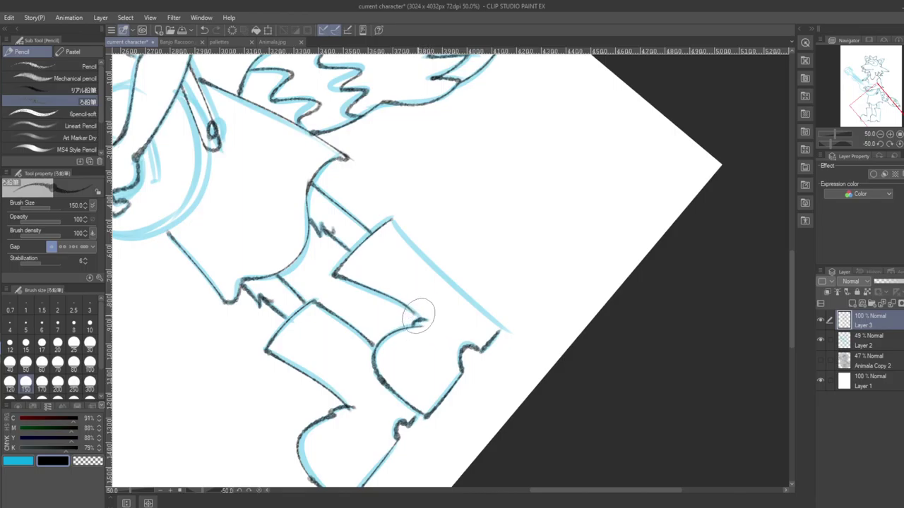
- Draw the long back edge of the same boot's shaft from its top rim down to the heel
drag(394, 223, 502, 326)
key(ctrl+z)
drag(395, 221, 504, 333)
- Outline the curled fingers of the hand gripping the instrument's neck
drag(427, 456, 565, 396)
drag(482, 419, 512, 447)
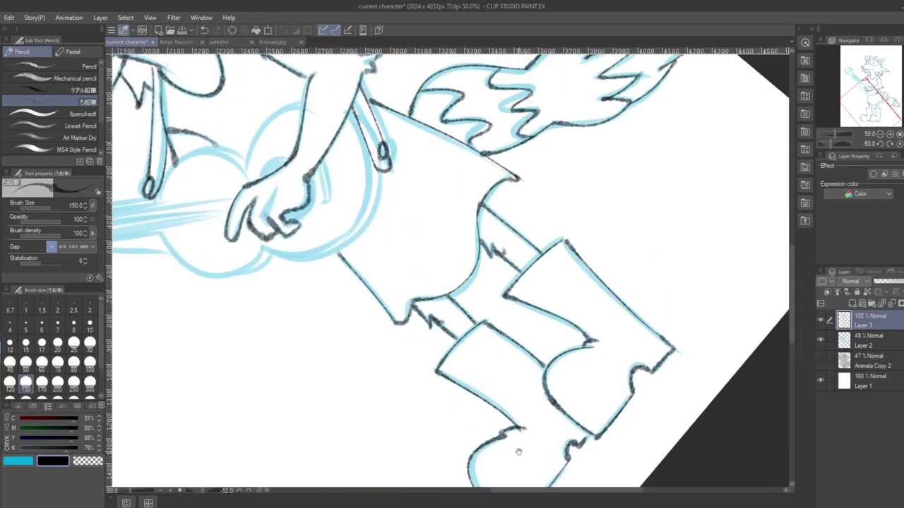
drag(461, 346, 569, 403)
drag(465, 396, 558, 417)
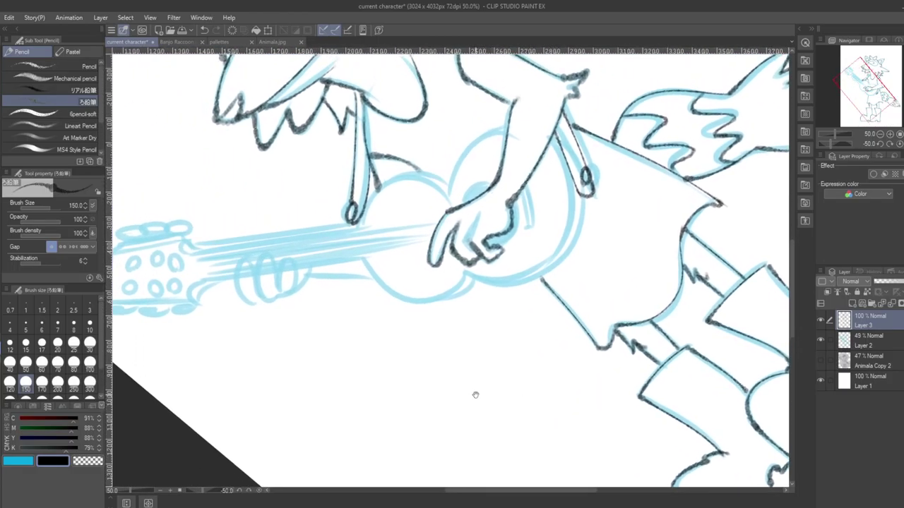
mouse_move(479, 395)
mouse_down()
mouse_move(535, 453)
mouse_move(504, 383)
mouse_up()
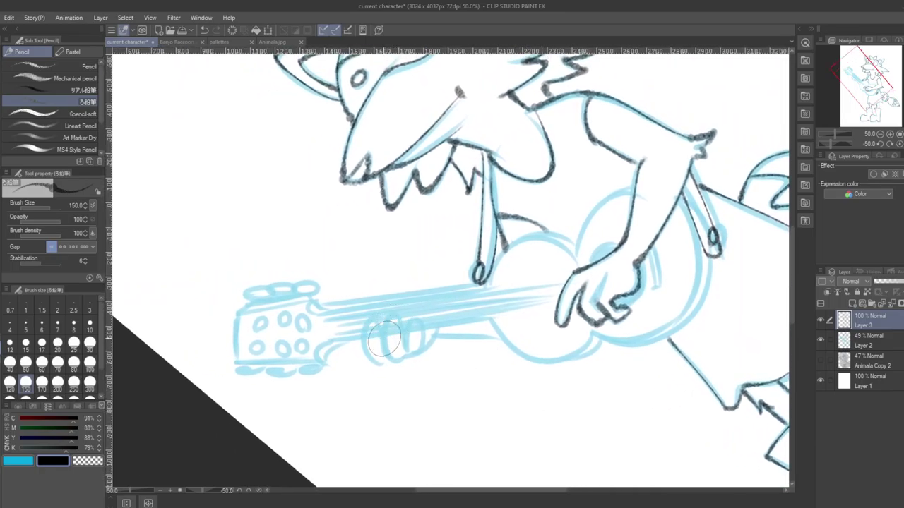
mouse_move(379, 329)
mouse_down()
mouse_move(390, 332)
mouse_move(386, 324)
mouse_move(391, 355)
mouse_up()
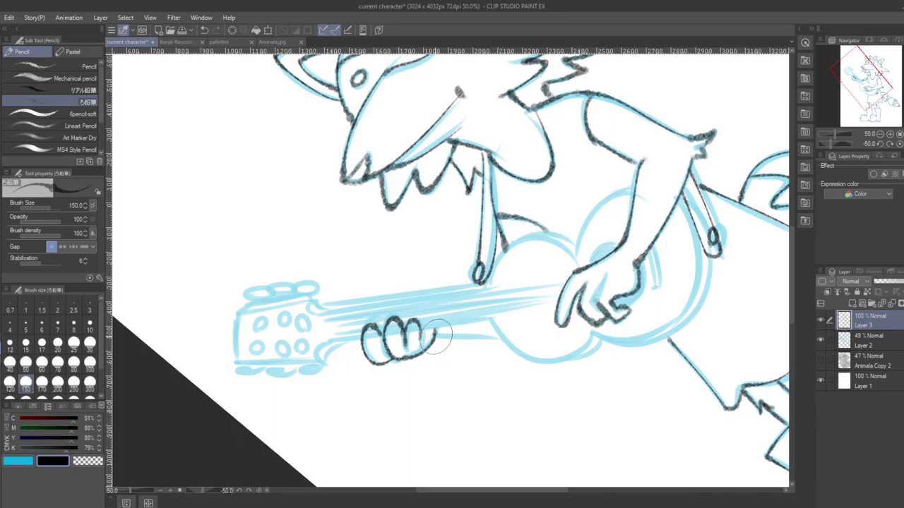
- Draw the lower forearm edge from the gripping hand's wrist to the instrument's body as one straight line
drag(437, 336, 496, 333)
drag(438, 337, 494, 328)
key(ctrl+z)
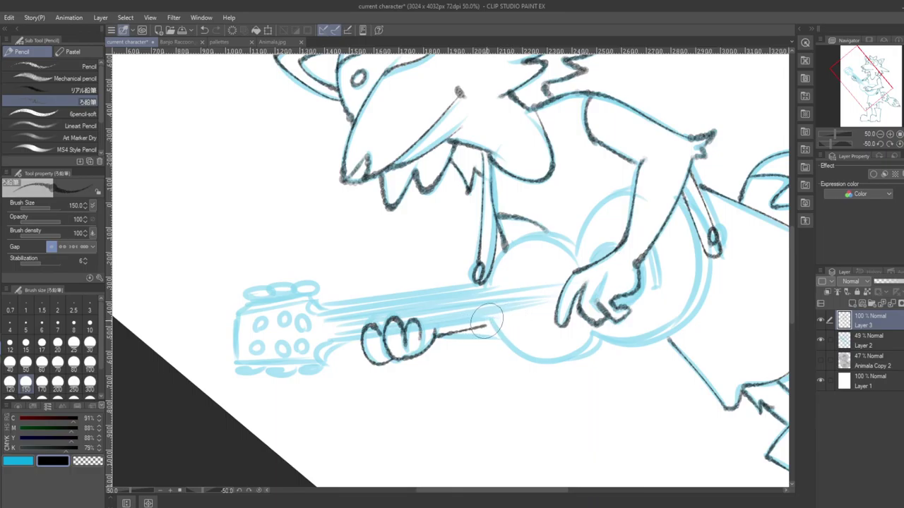
key(ctrl+z)
drag(432, 338, 489, 330)
- Rotate the canvas back to upright and examine the line art of the whole raccoon
mouse_move(639, 410)
mouse_down()
mouse_move(445, 397)
mouse_move(548, 382)
mouse_move(576, 414)
mouse_move(494, 470)
mouse_up()
key(minus)
key(minus)
key(minus)
key(minus)
key(minus)
key(minus)
key(minus)
key(minus)
key(minus)
key(minus)
key(minus)
key(minus)
key(minus)
key(minus)
key(minus)
key(minus)
key(minus)
key(minus)
key(minus)
key(minus)
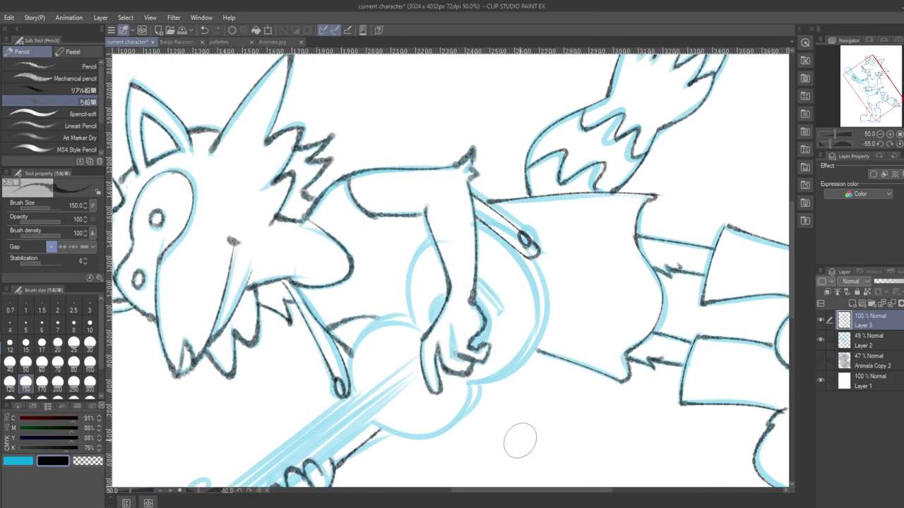
key(minus)
key(minus)
key(minus)
key(minus)
key(minus)
key(minus)
key(minus)
key(minus)
key(minus)
key(minus)
key(minus)
key(minus)
key(minus)
key(minus)
key(minus)
key(minus)
key(minus)
key(minus)
key(minus)
key(minus)
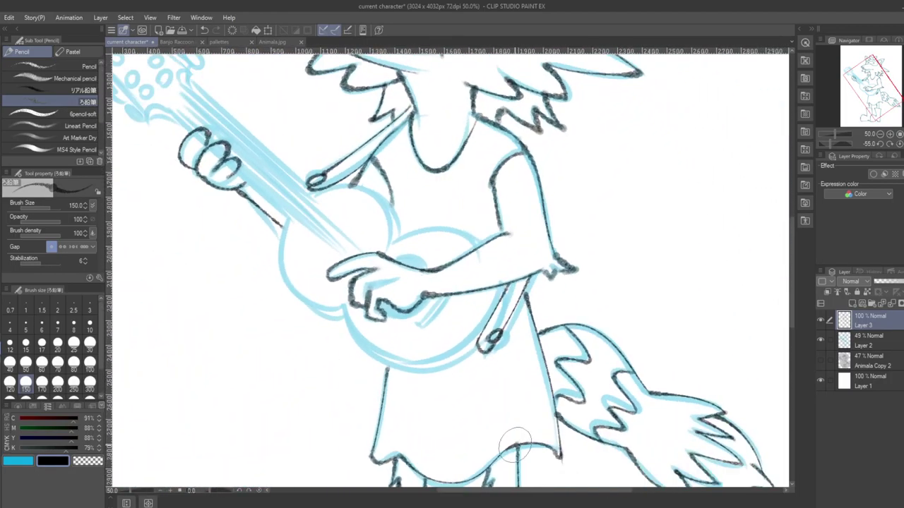
key(ctrl+minus)
key(ctrl+minus)
key(ctrl+minus)
key(ctrl+minus)
scroll(516, 452, up, 1)
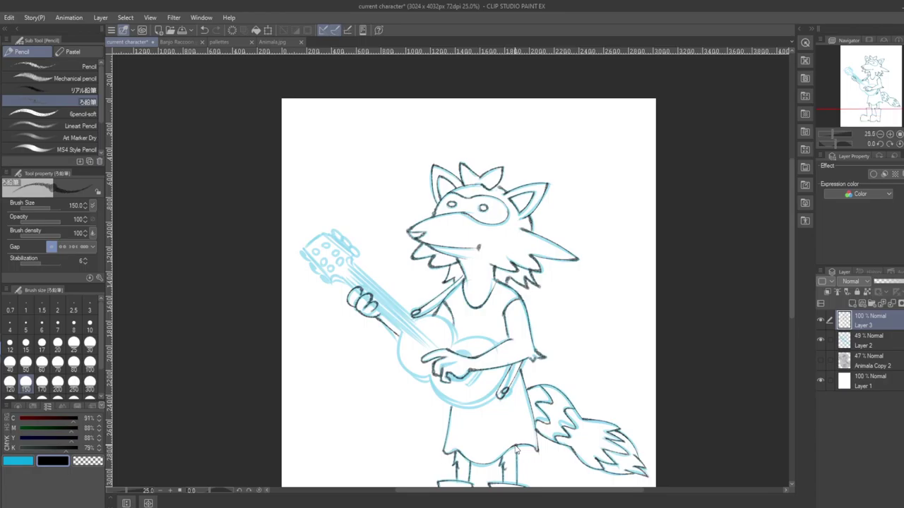
scroll(516, 450, up, 1)
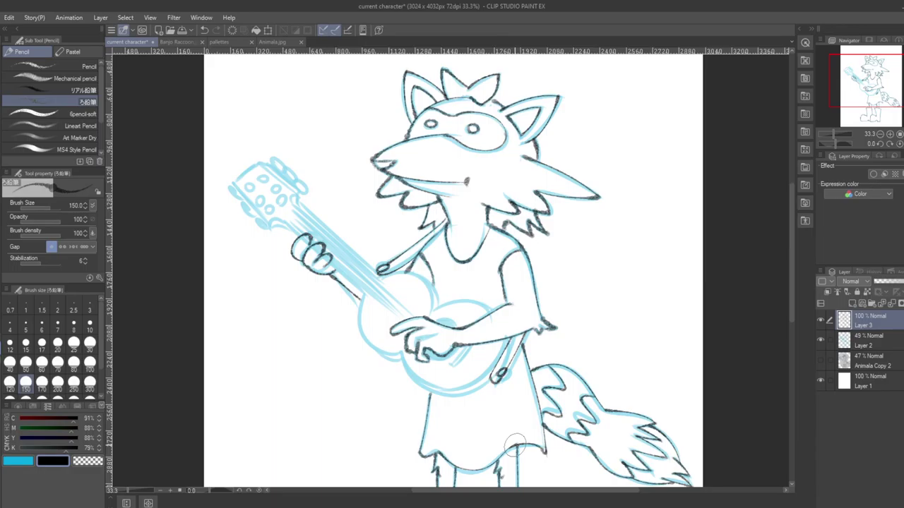
- Erase the overlapping finger outlines of the hand on the instrument's neck and redraw them with the pencil as separate curled fingers
drag(413, 329, 572, 392)
key(e)
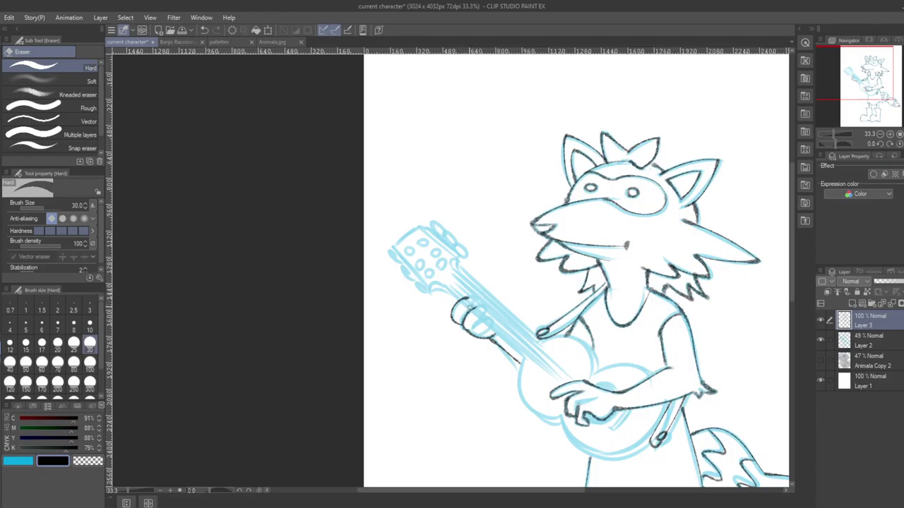
key(b)
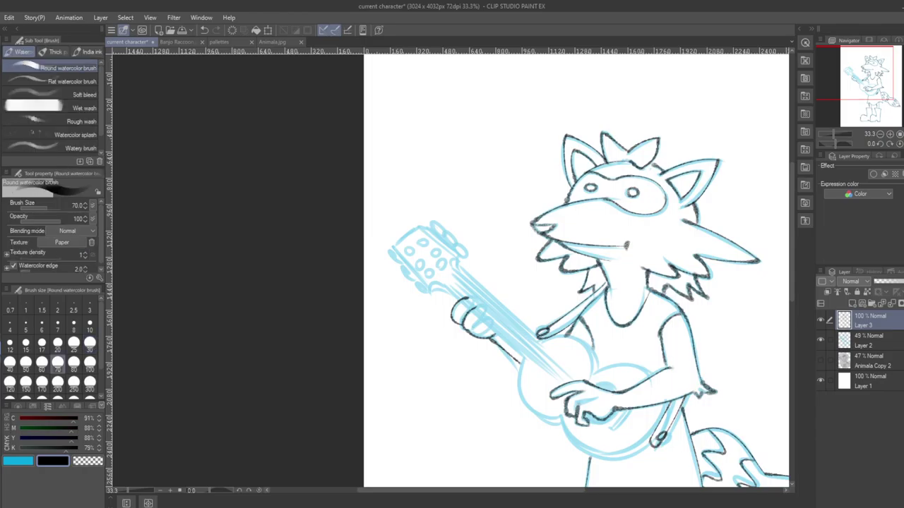
key(b)
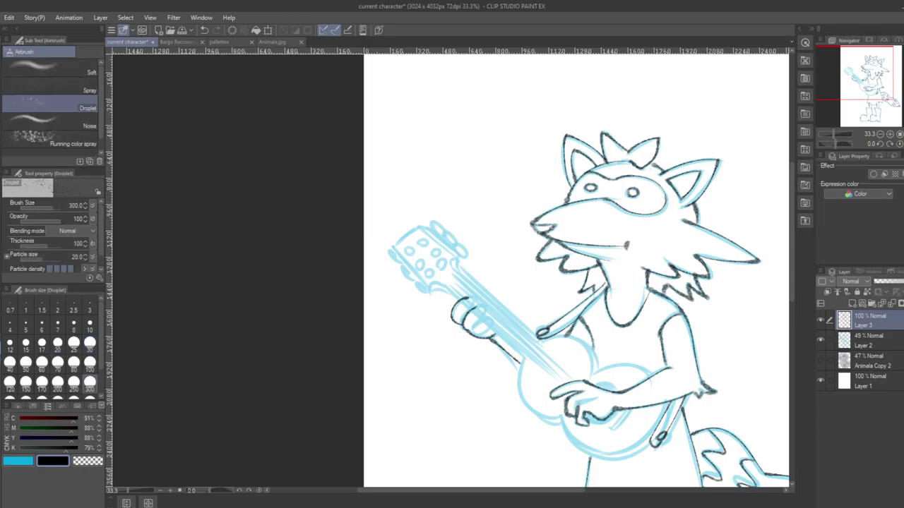
key(p)
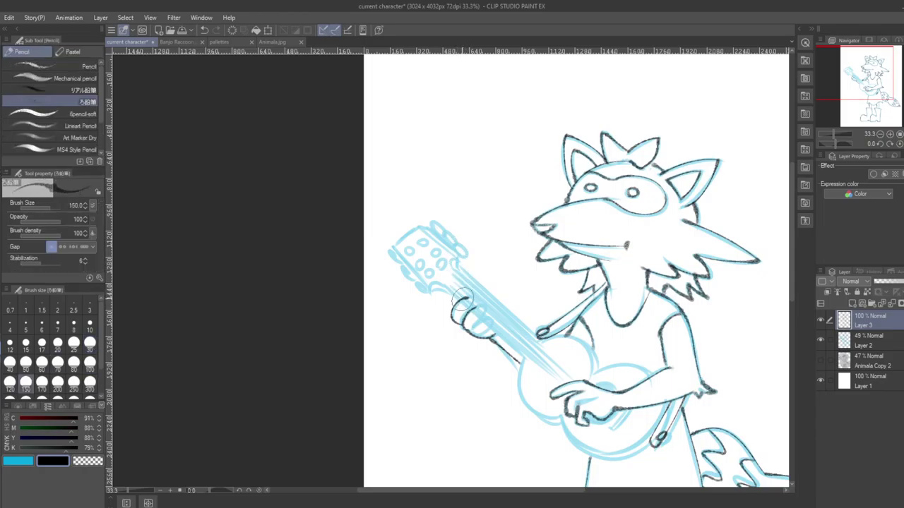
mouse_move(462, 300)
mouse_down()
mouse_move(485, 300)
mouse_move(496, 313)
mouse_move(465, 314)
mouse_move(484, 306)
mouse_move(485, 330)
mouse_move(351, 236)
mouse_up()
key(ctrl+z)
key(ctrl+z)
key(ctrl+z)
key(ctrl+z)
key(ctrl+z)
key(space)
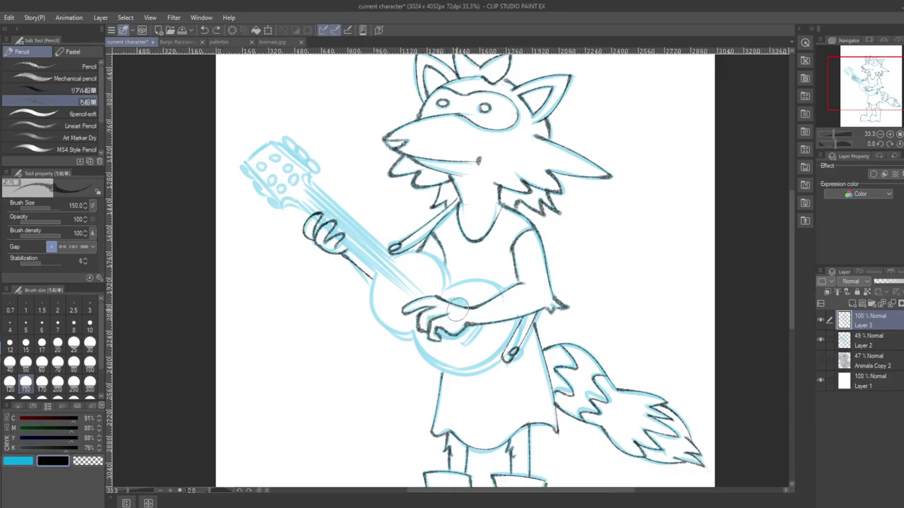
- Hide the Layer 2 tracing, and erase and redraw the finger nearest the wrist on the neck-gripping hand
scroll(458, 310, down, 1)
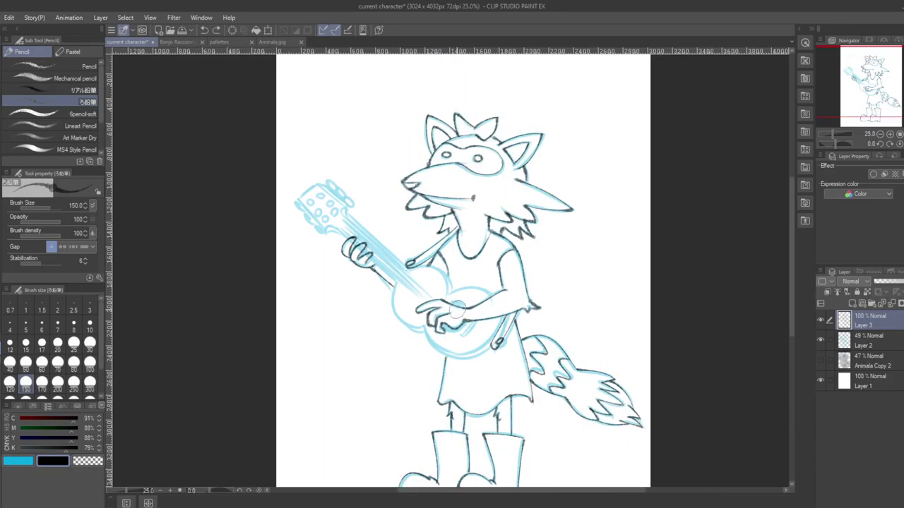
click(821, 341)
click(821, 342)
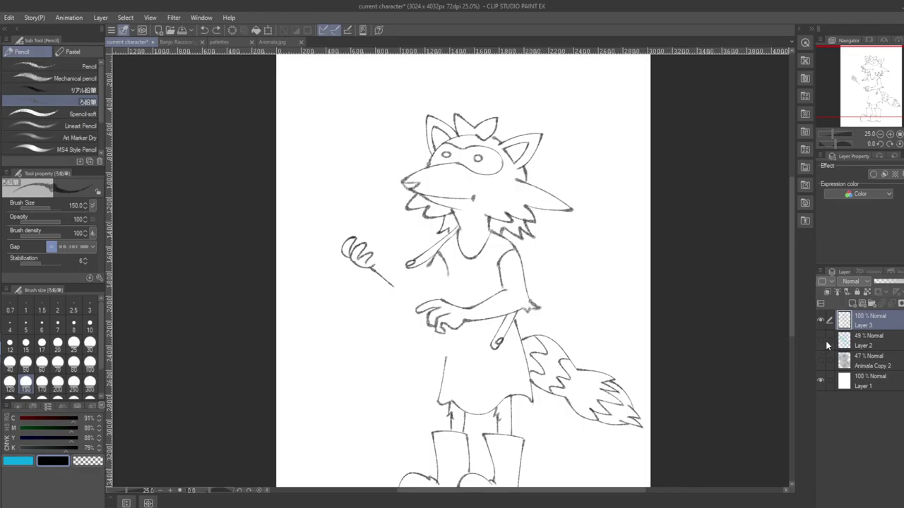
key(e)
mouse_move(364, 250)
mouse_down()
mouse_move(368, 260)
mouse_move(360, 260)
mouse_up()
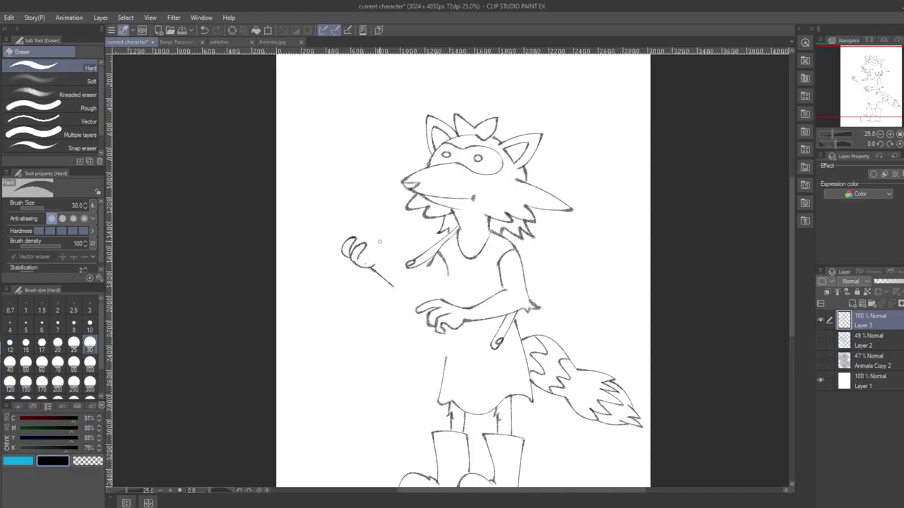
key(p)
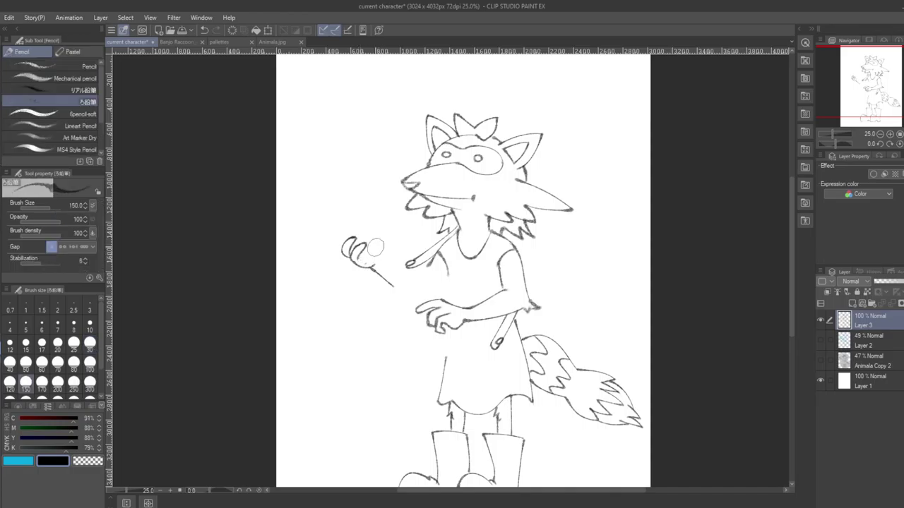
drag(374, 251, 355, 270)
- Erase and redraw the lower fingertip of the strumming hand, and show the Layer 2 tracing again
key(e)
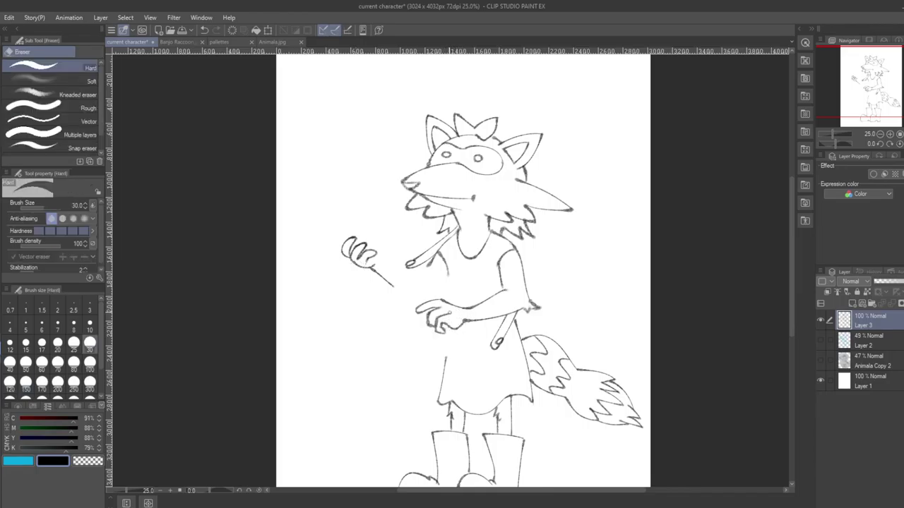
drag(443, 329, 439, 326)
key(p)
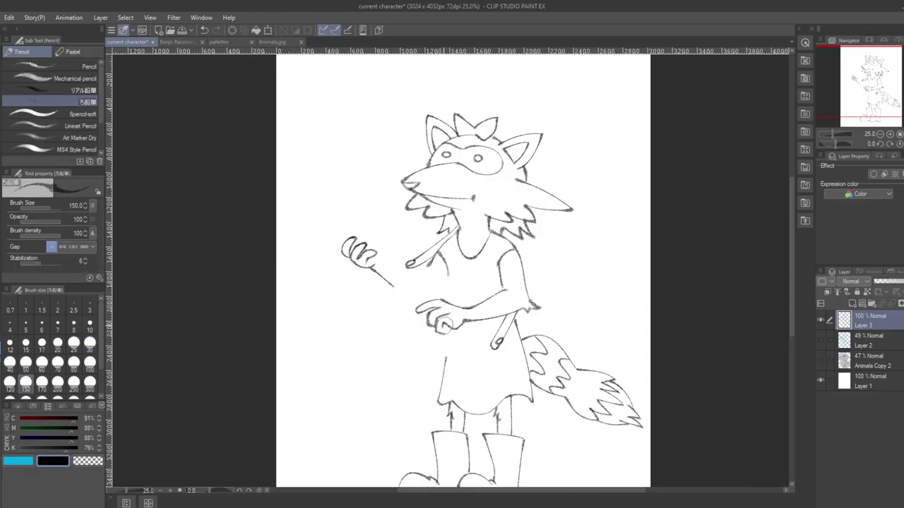
drag(448, 326, 442, 332)
click(819, 340)
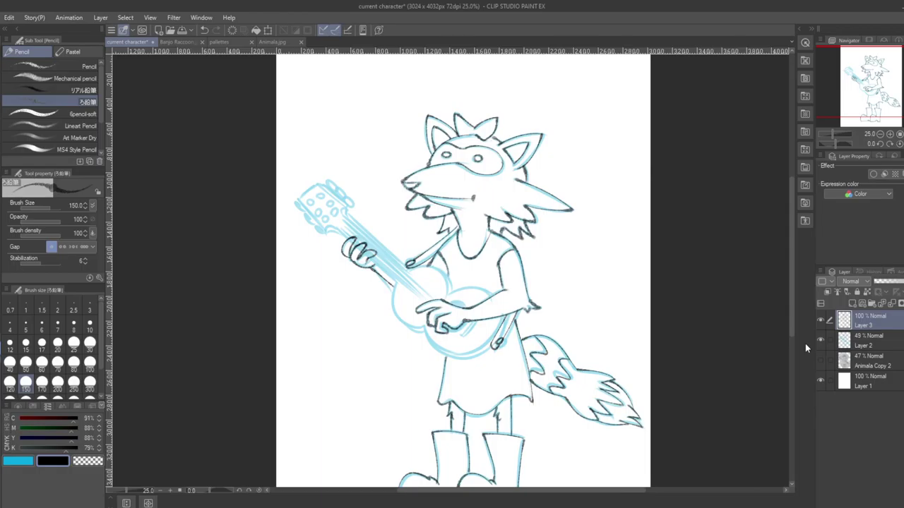
key(ctrl+minus)
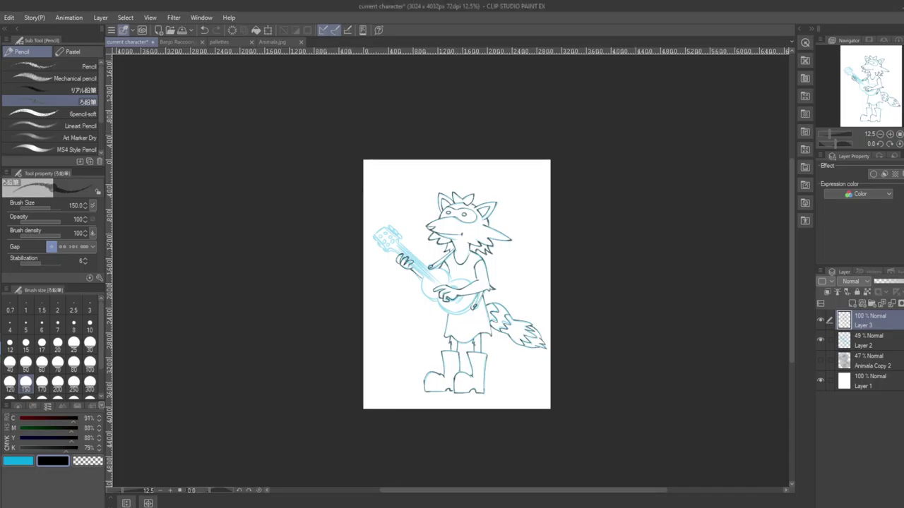
key(ctrl+plus)
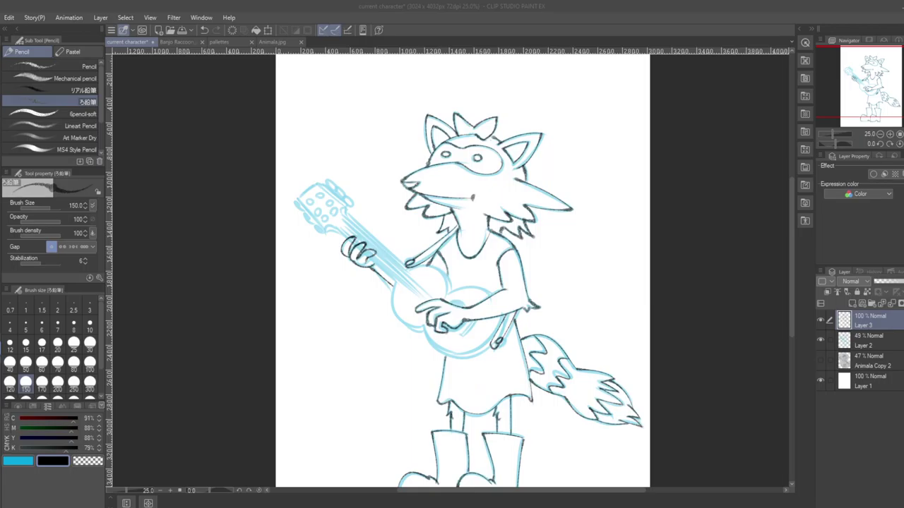